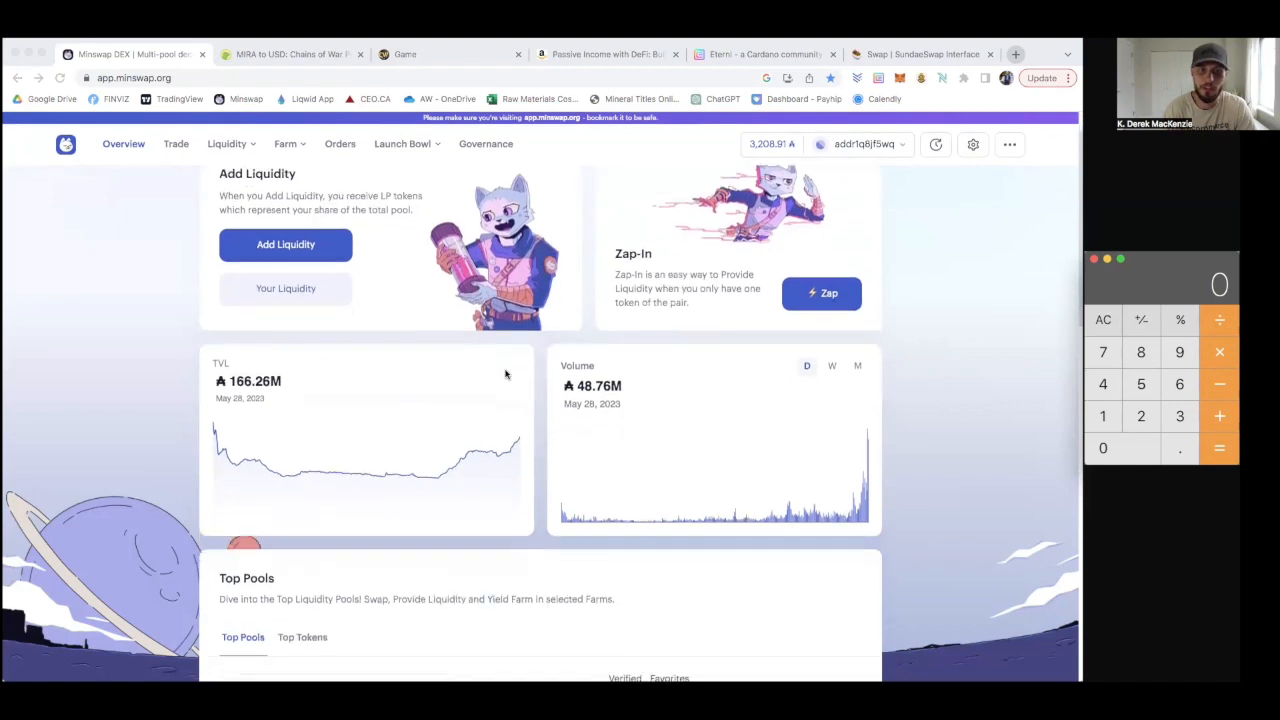
Open the Farm page listing the staking pools and check the APR of the ADA-MIN farm.
scroll(506, 372, "up", 1)
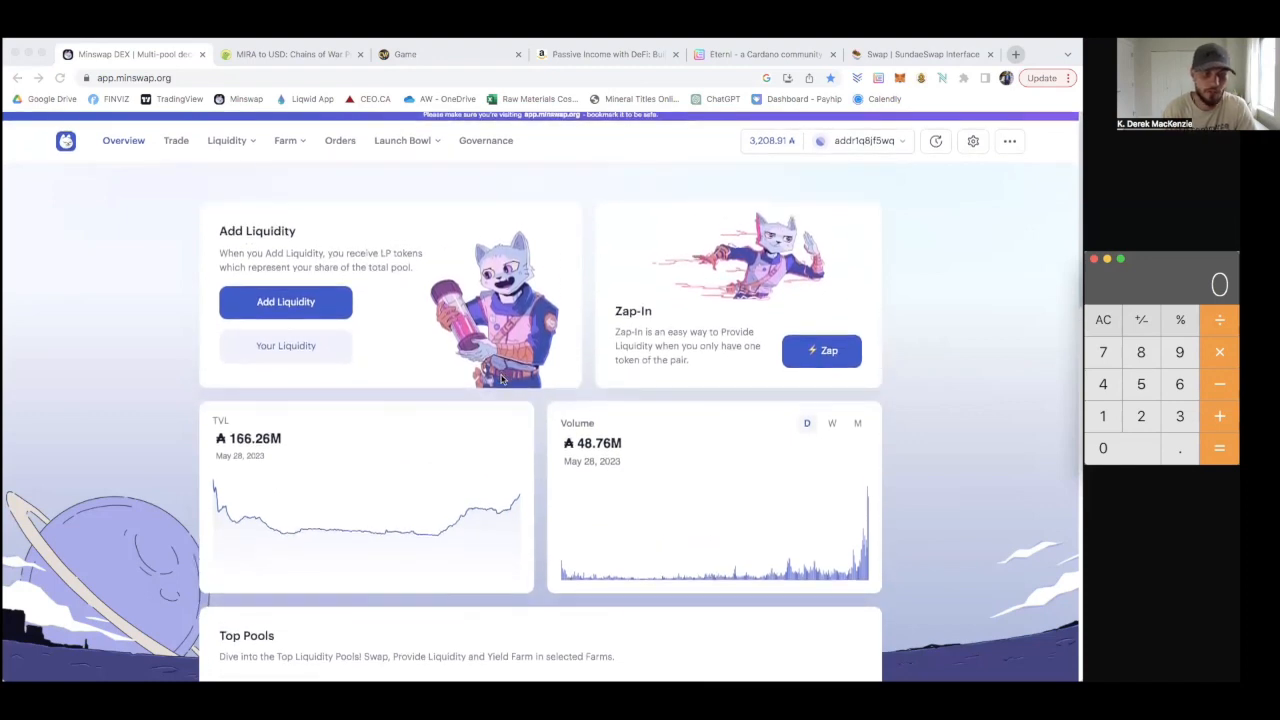
scroll(503, 378, "down", 1)
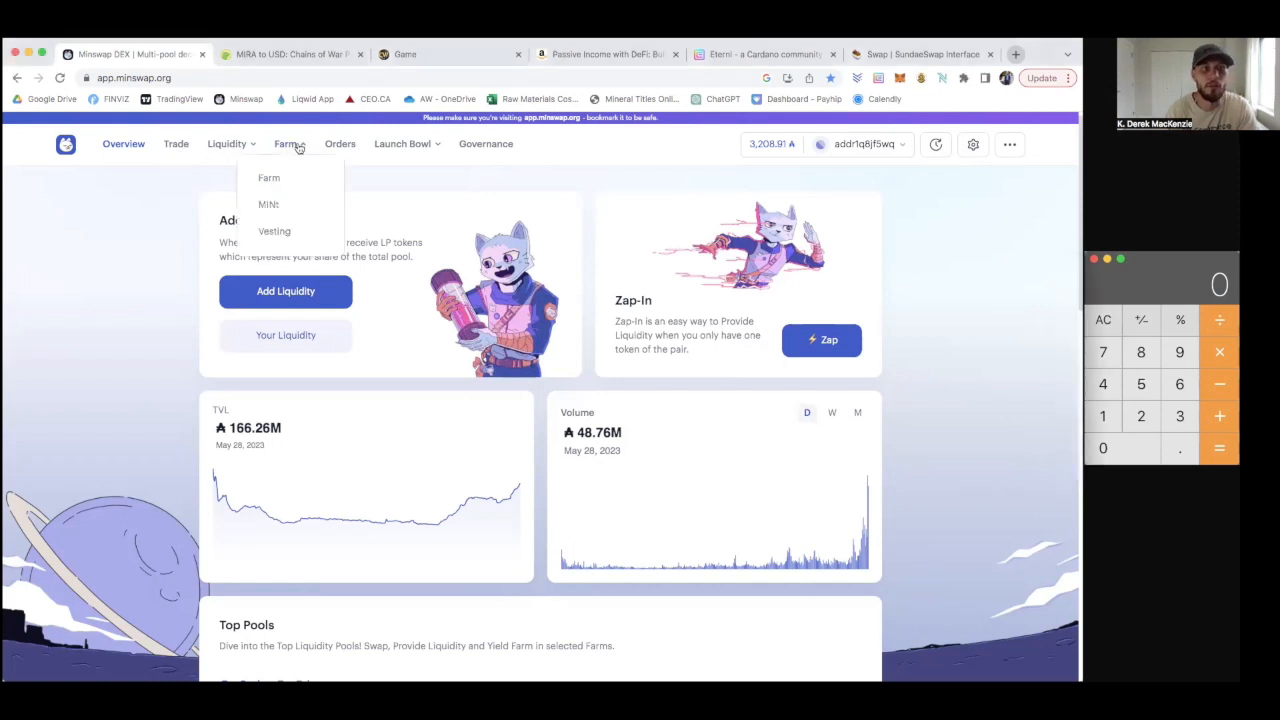
left_click(295, 173)
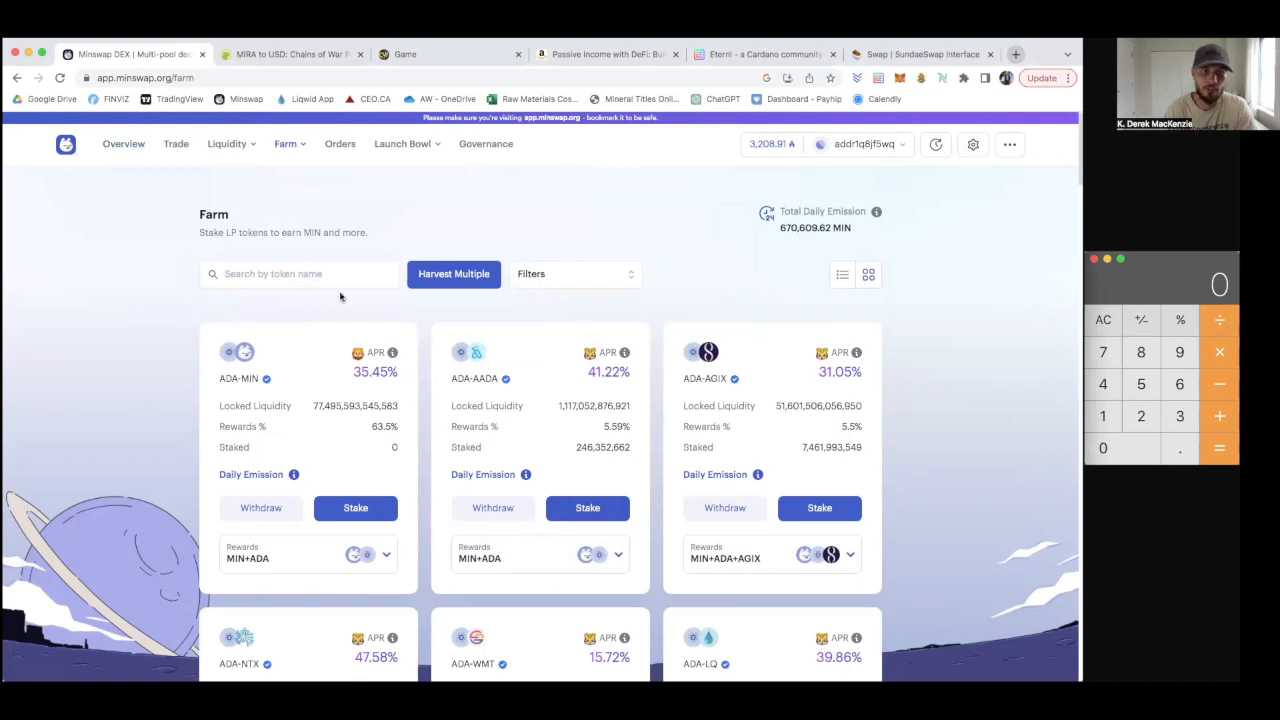
left_click_drag(857, 372, 232, 366)
left_click(357, 385)
left_click_drag(352, 371, 405, 372)
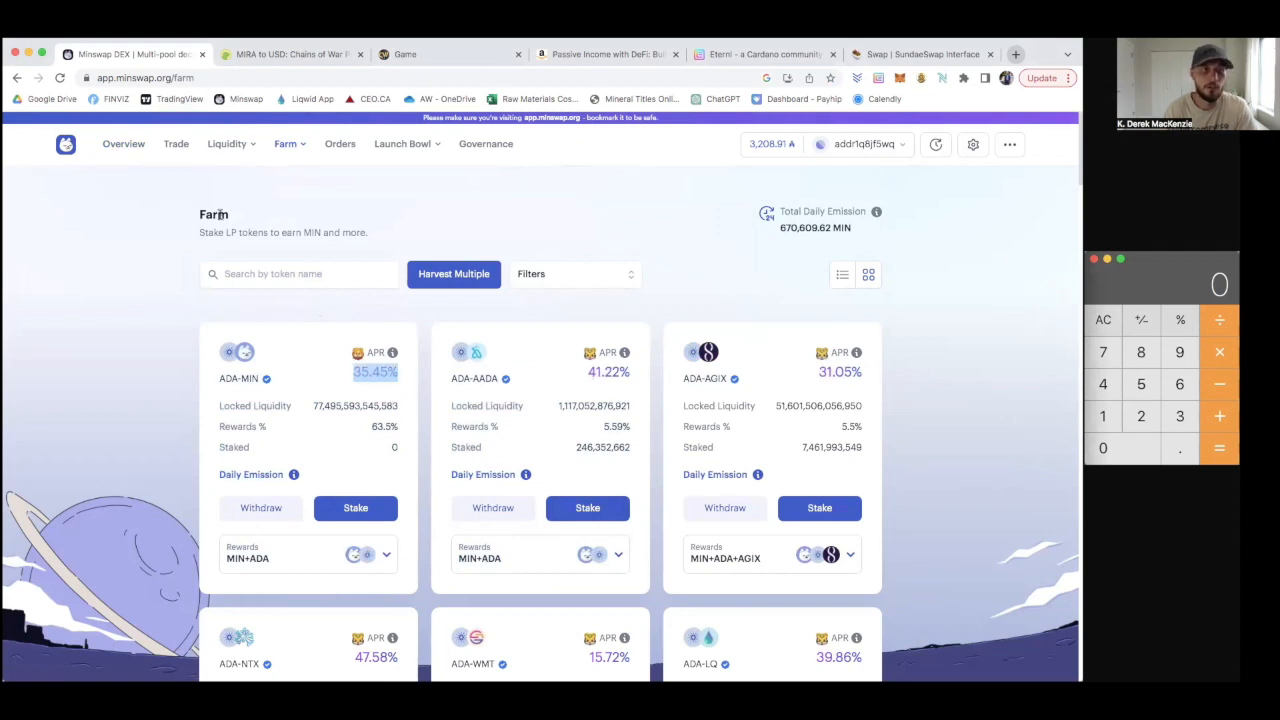
Search the farms for "mira" and check the ADA-MIRA farm's APR and its token pair.
left_click(271, 273)
type("mira")
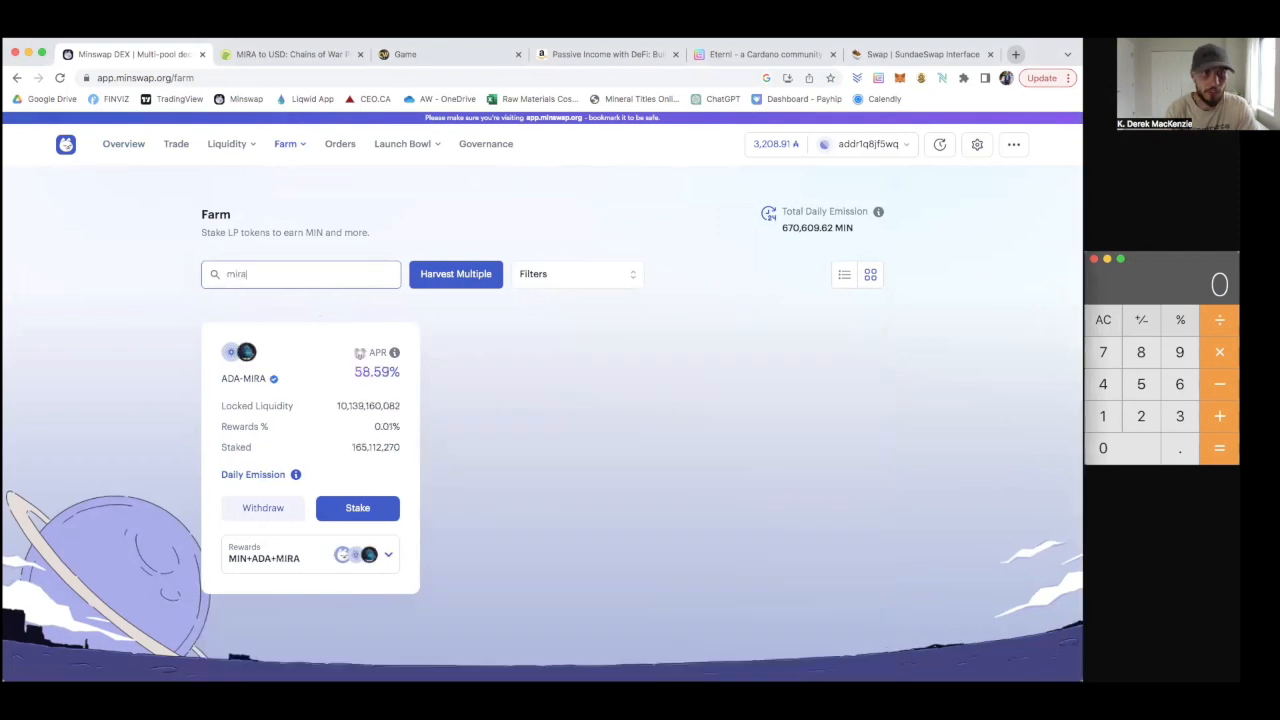
left_click_drag(352, 371, 423, 374)
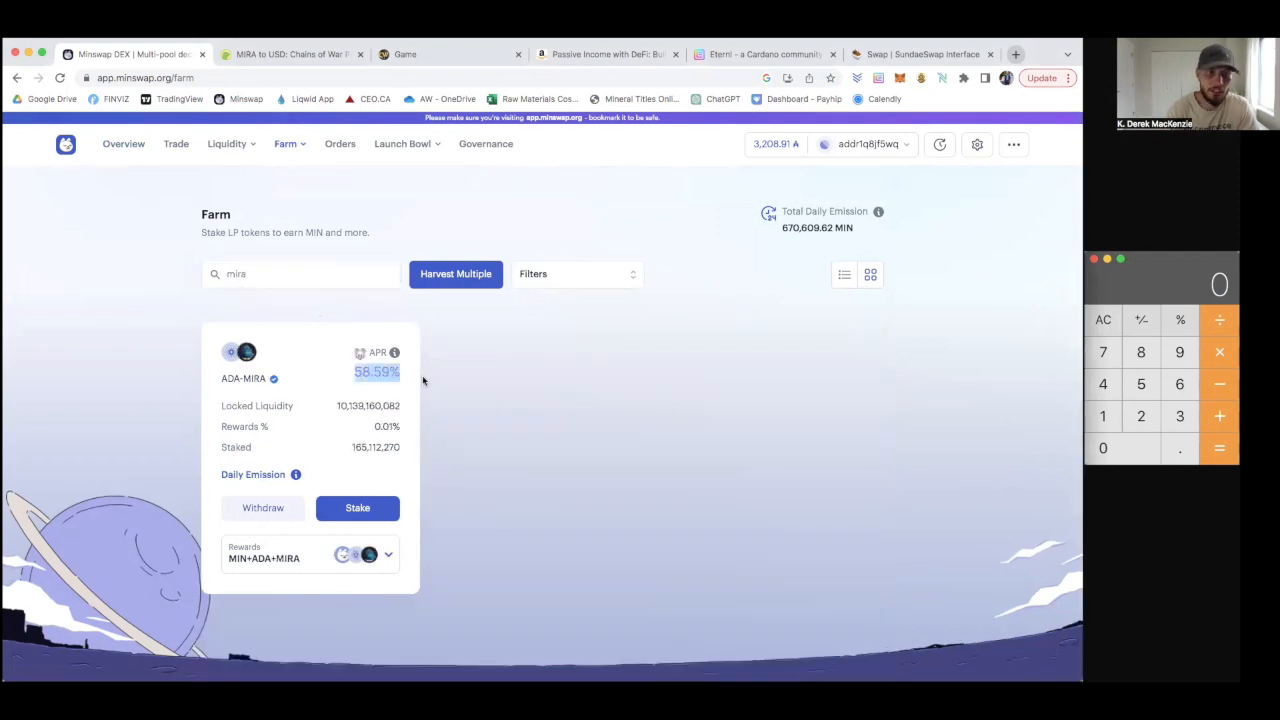
left_click(381, 373)
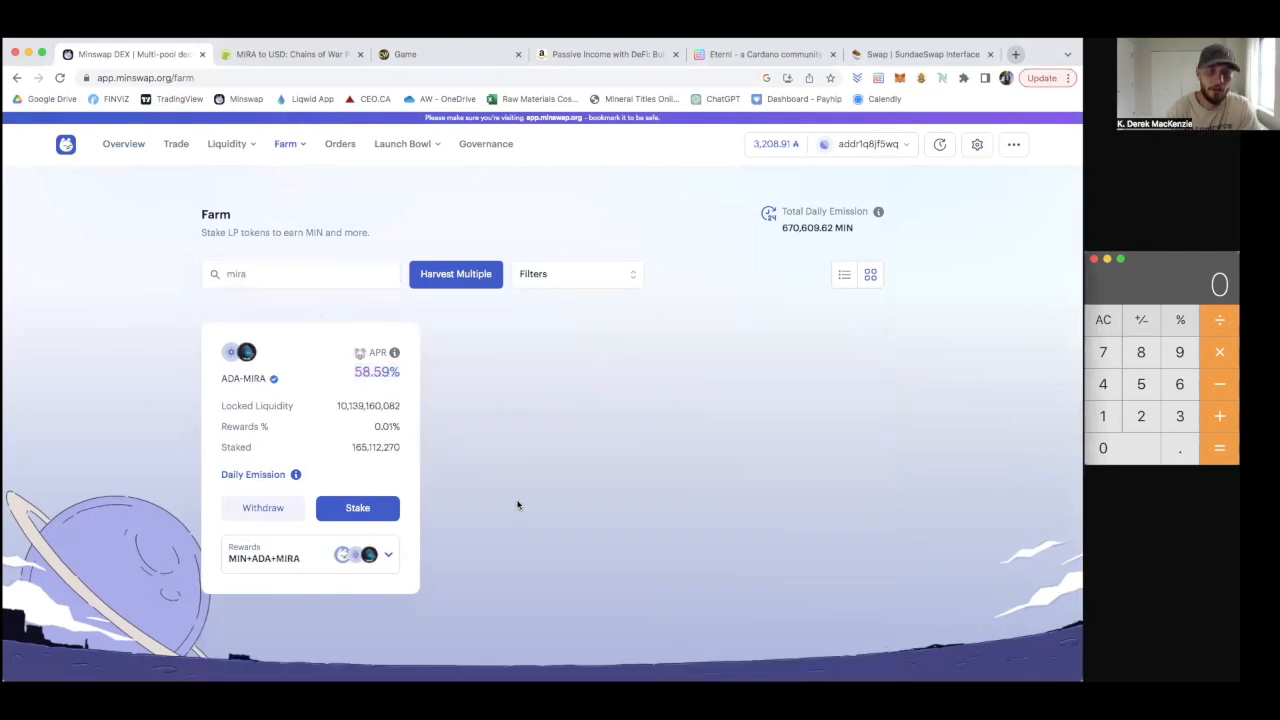
left_click_drag(237, 379, 200, 383)
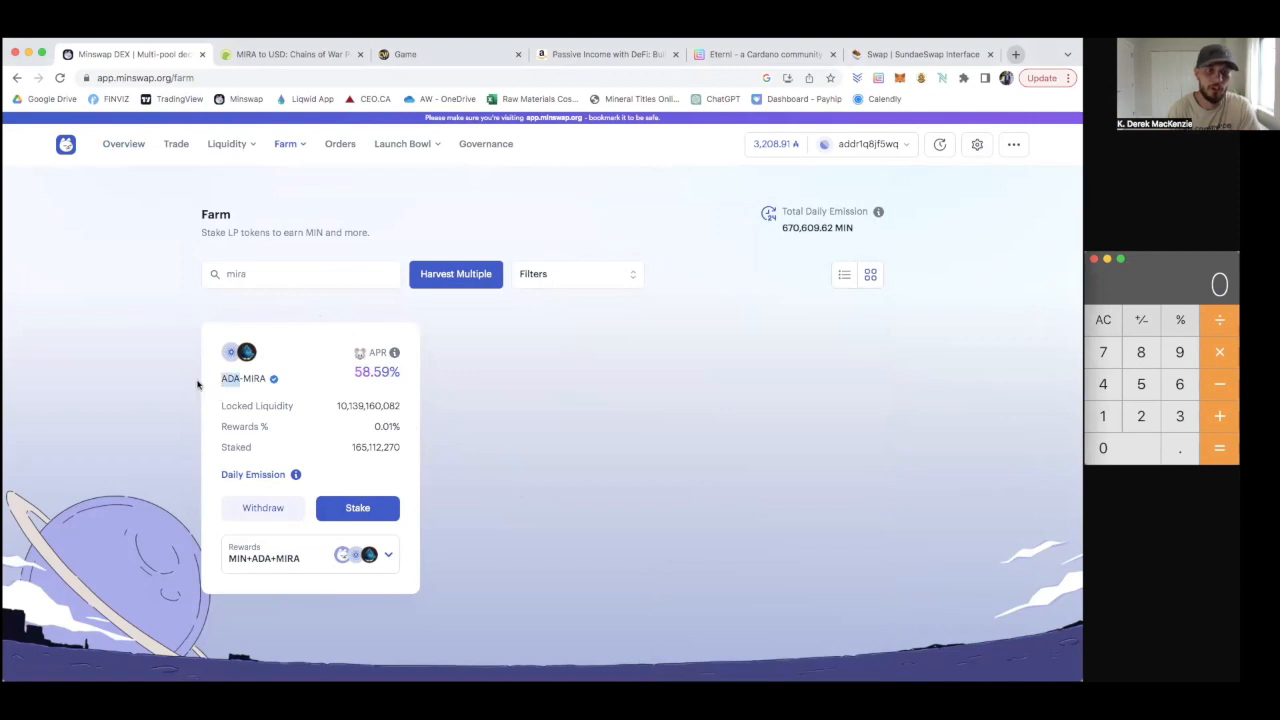
left_click_drag(244, 378, 267, 376)
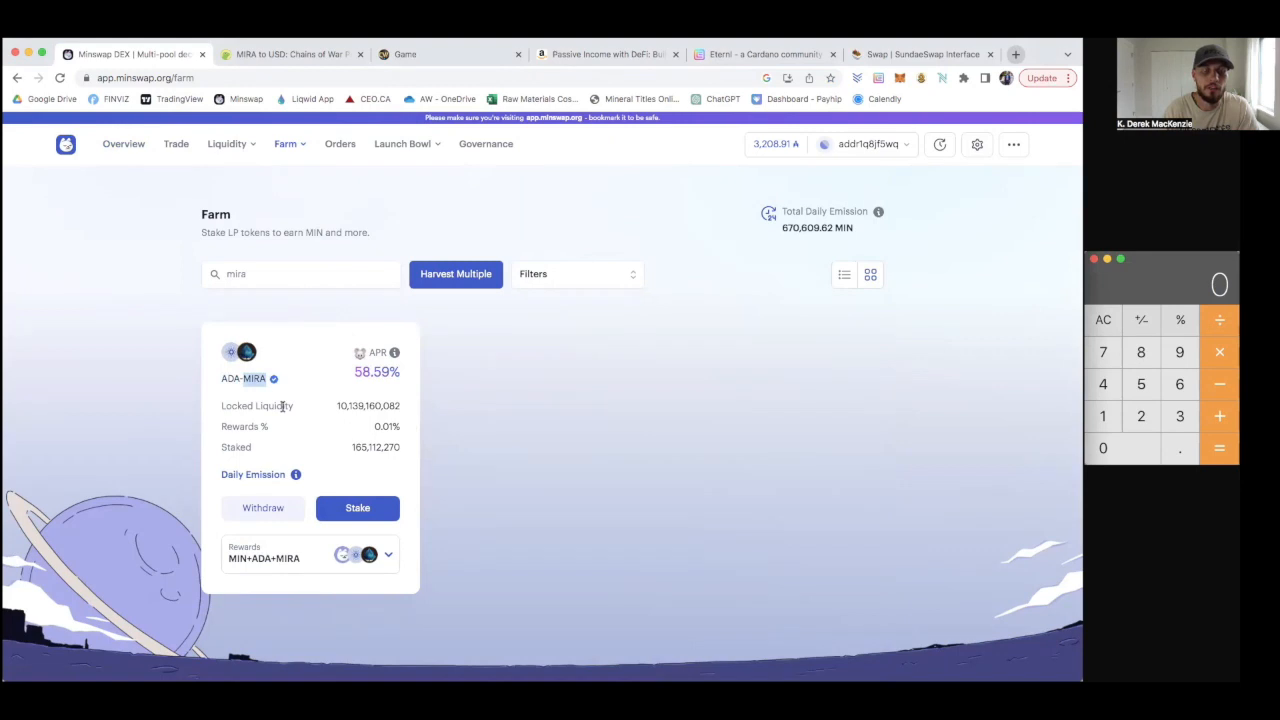
Switch to the Chains of War game page and review its introduction and feature cards.
left_click(444, 57)
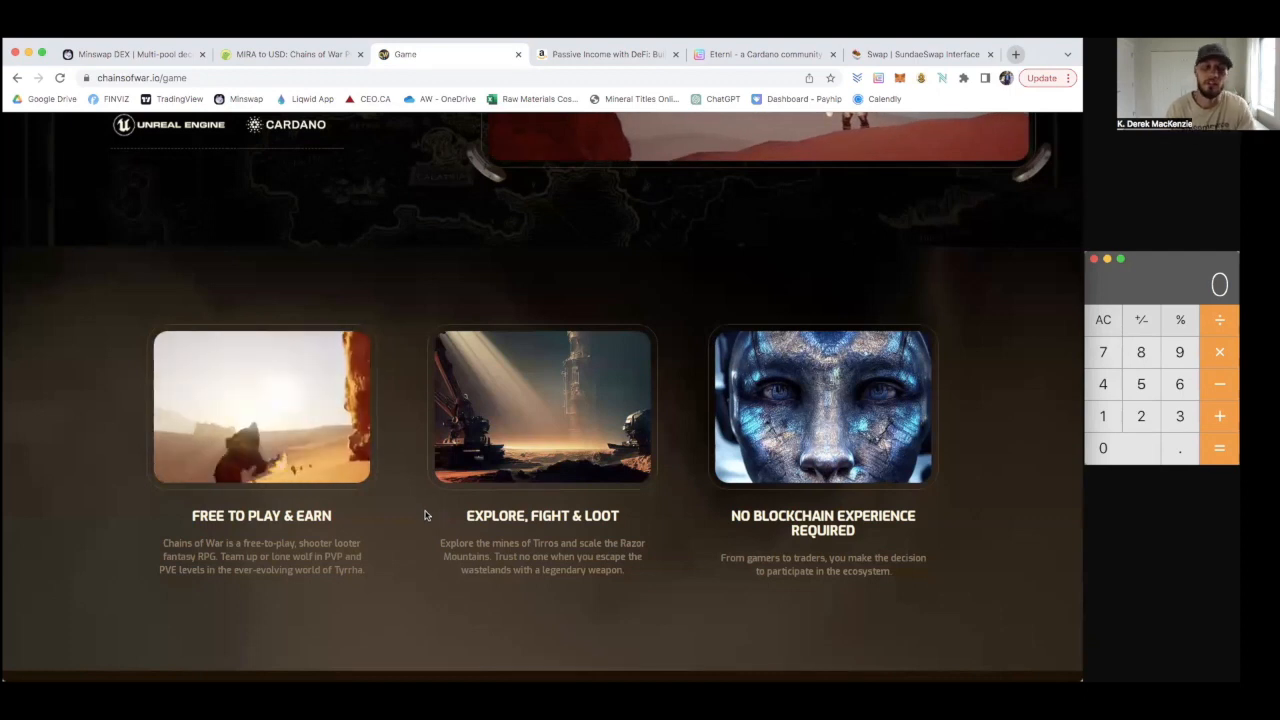
scroll(464, 489, "up", 3)
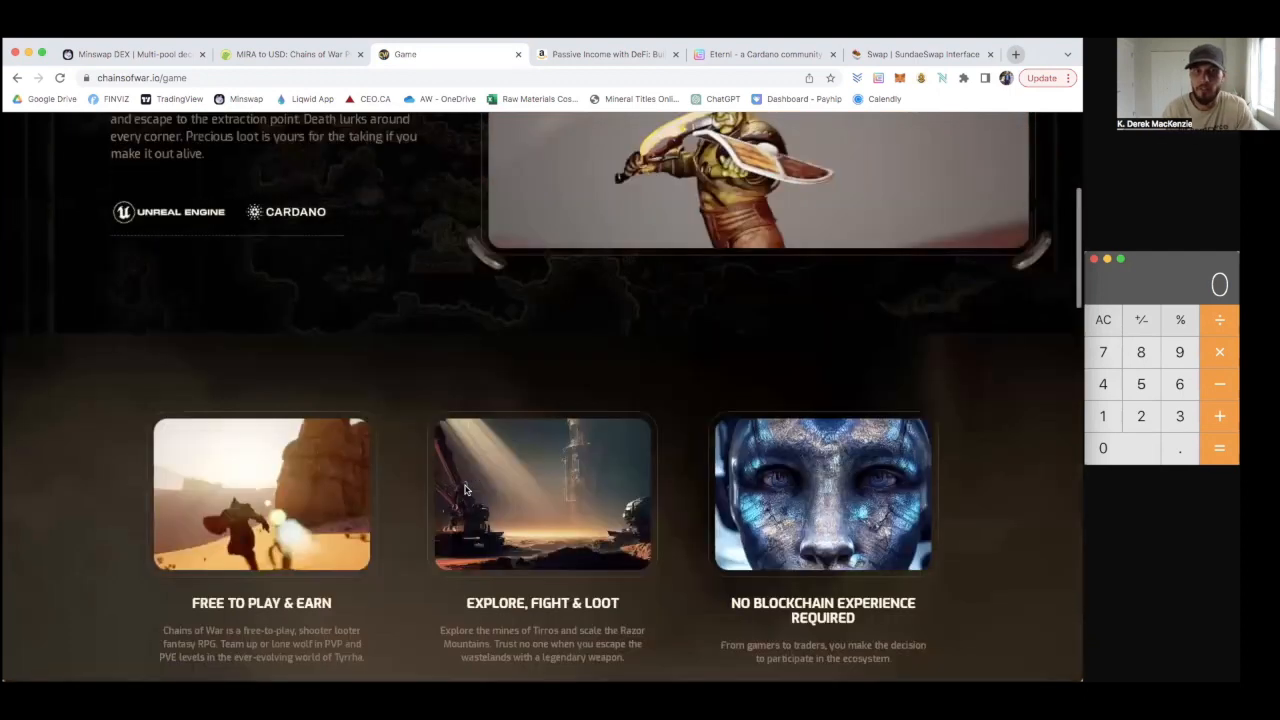
scroll(464, 489, "down", 2)
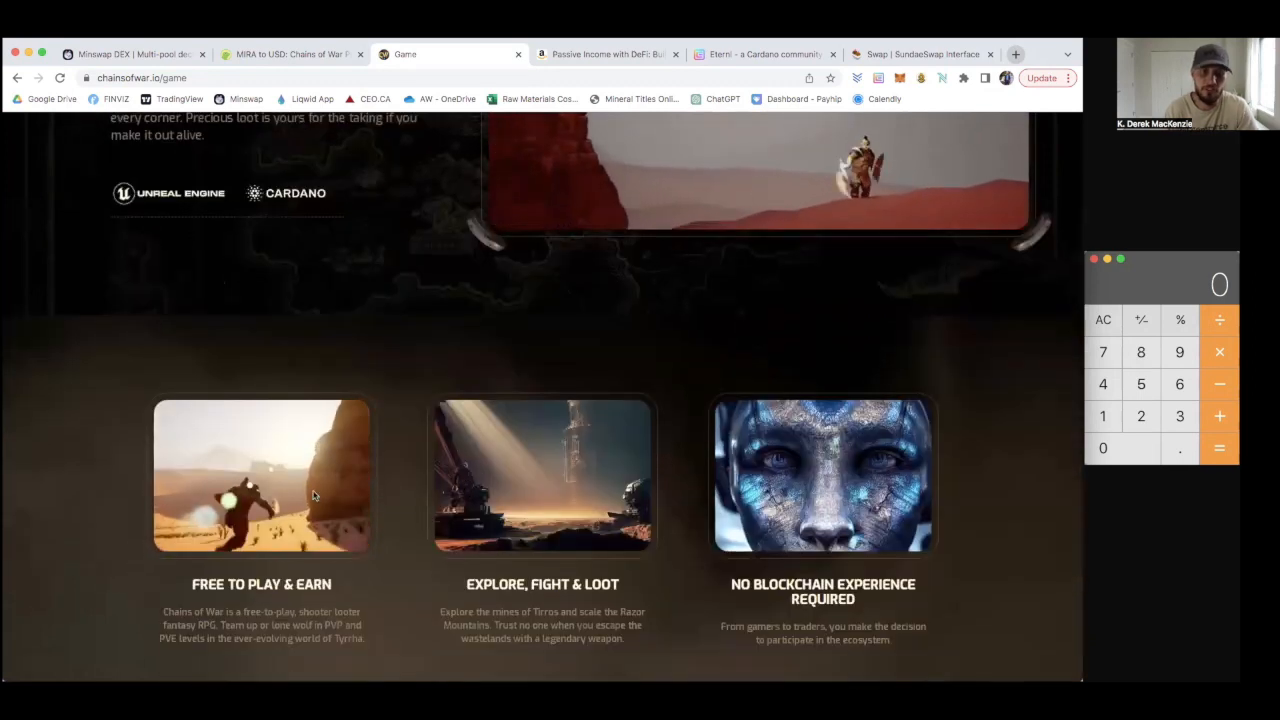
scroll(575, 495, "up", 5)
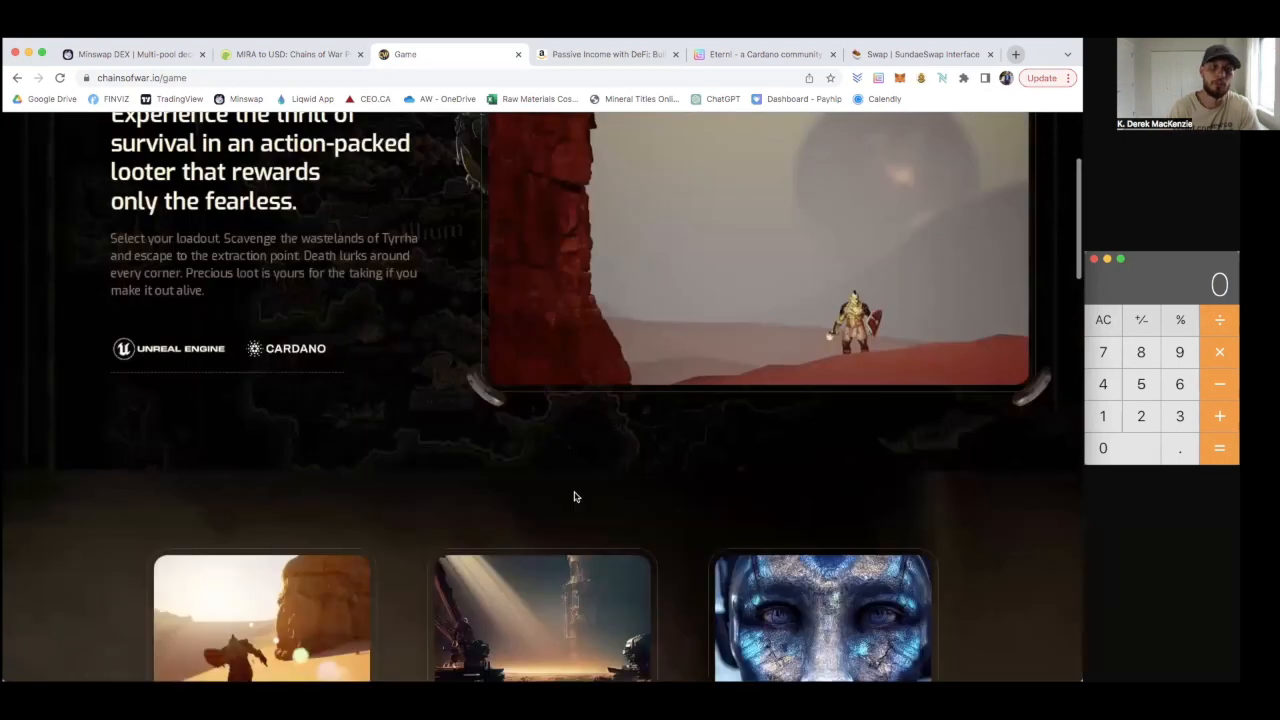
scroll(574, 497, "down", 4)
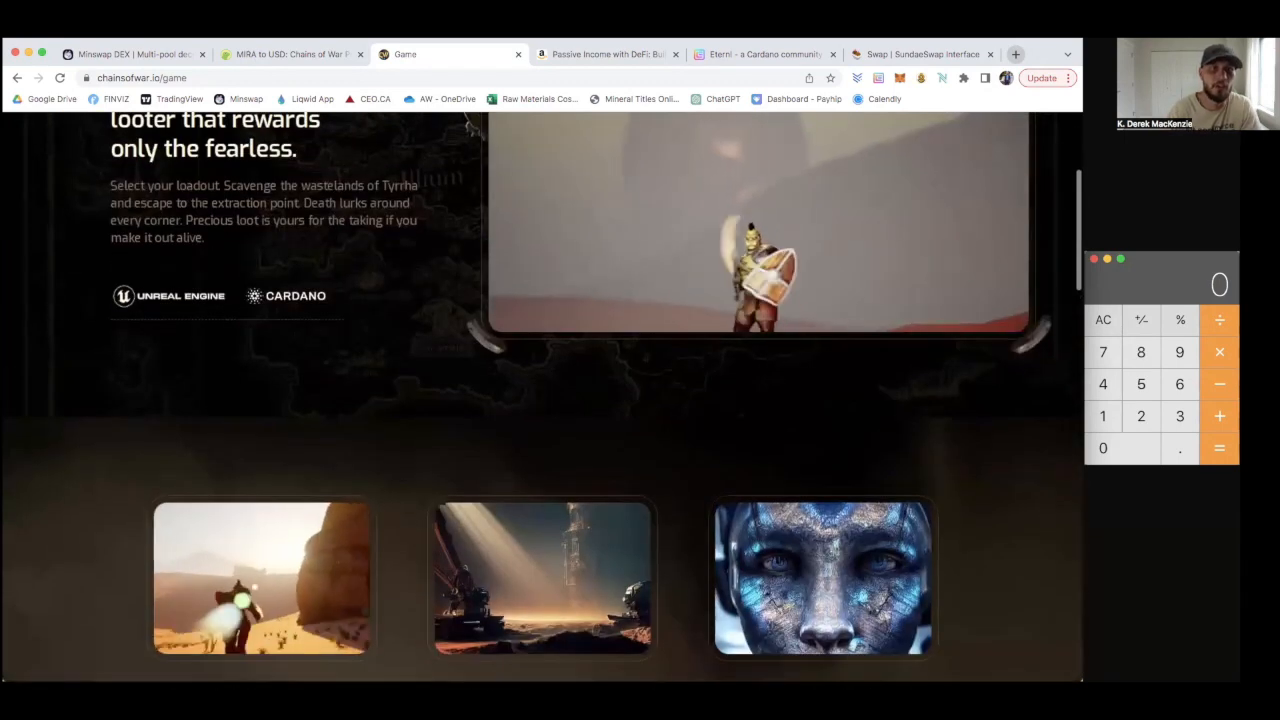
Switch to the CoinGecko page for Chains of War and check the current MIRA price in USD.
left_click(312, 55)
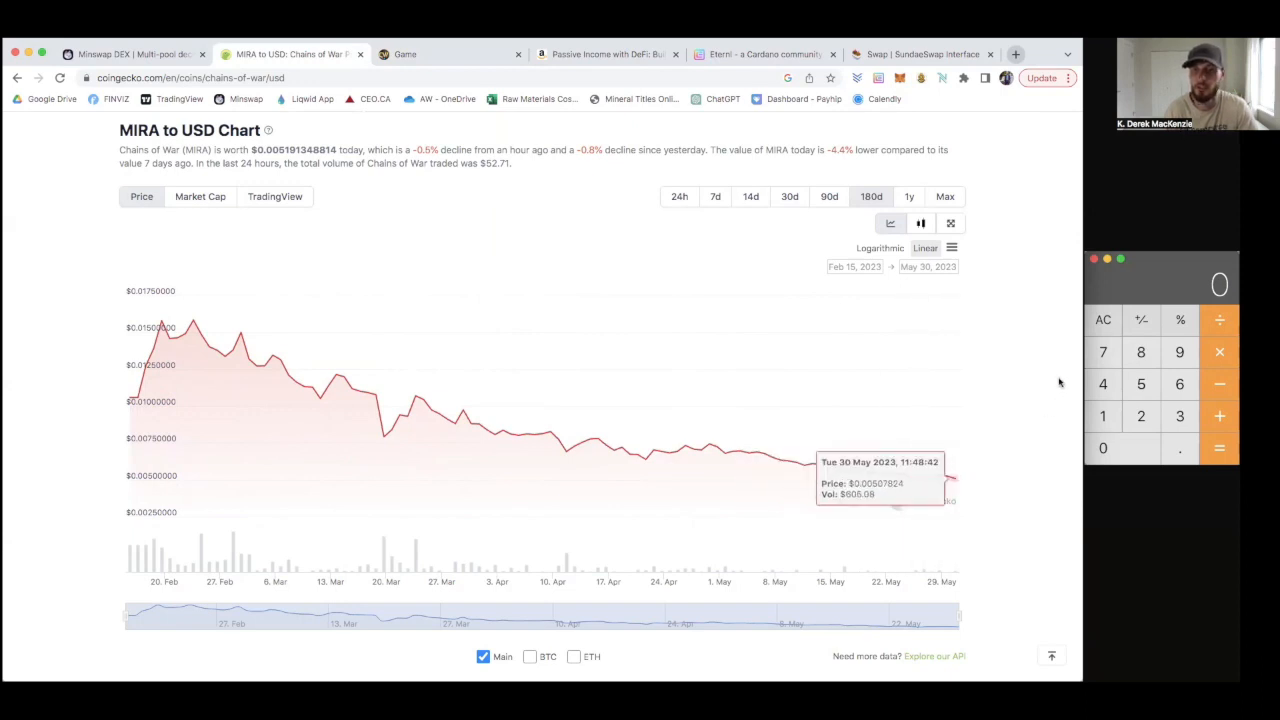
scroll(490, 325, "up", 5)
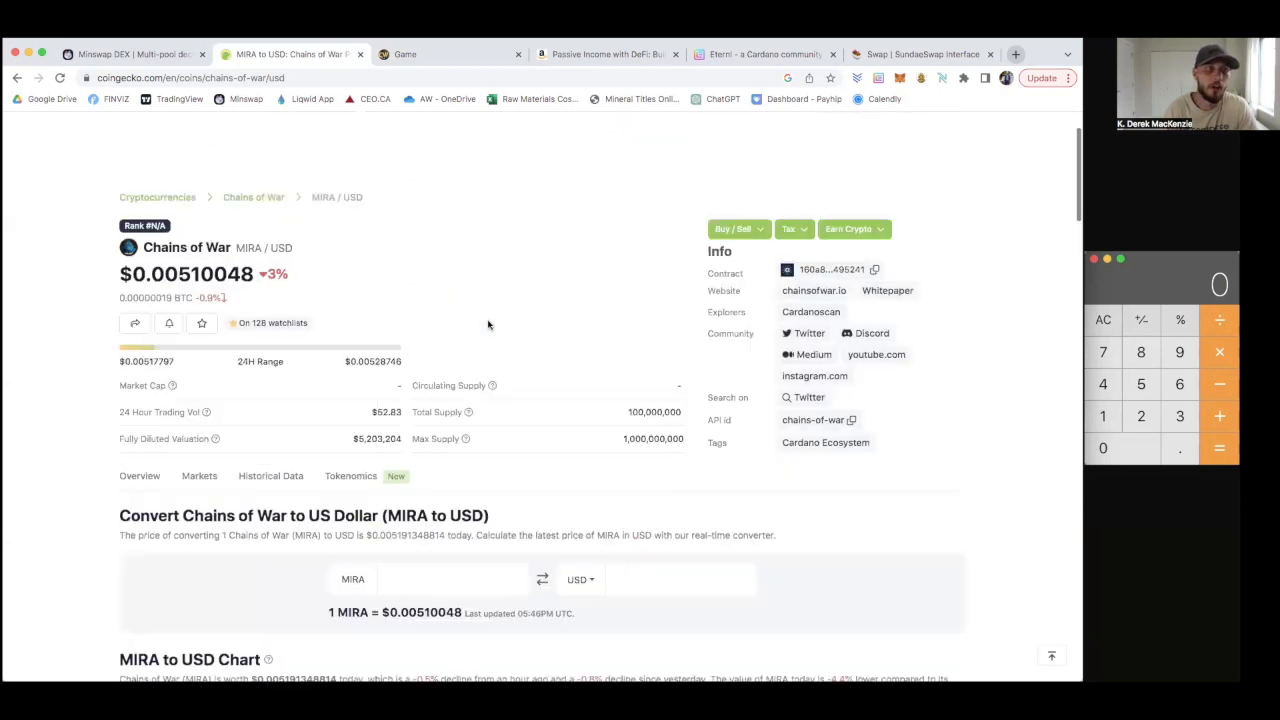
left_click_drag(165, 276, 190, 276)
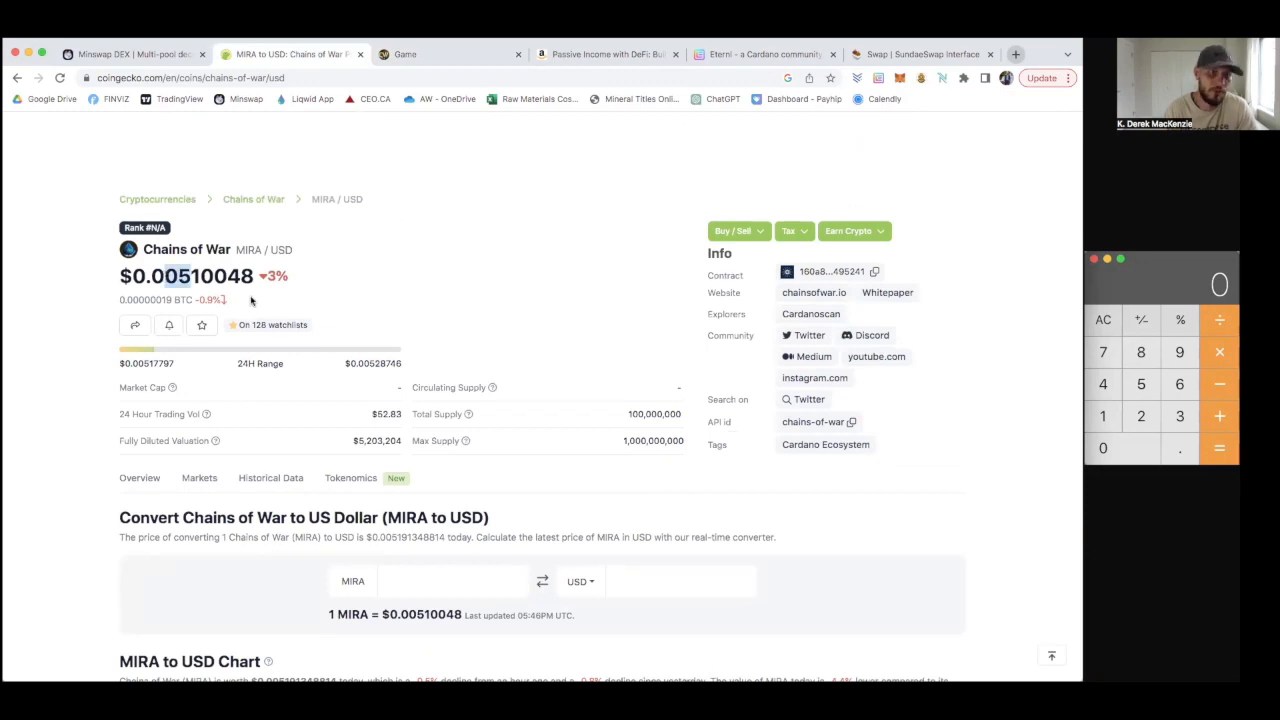
left_click_drag(279, 250, 293, 250)
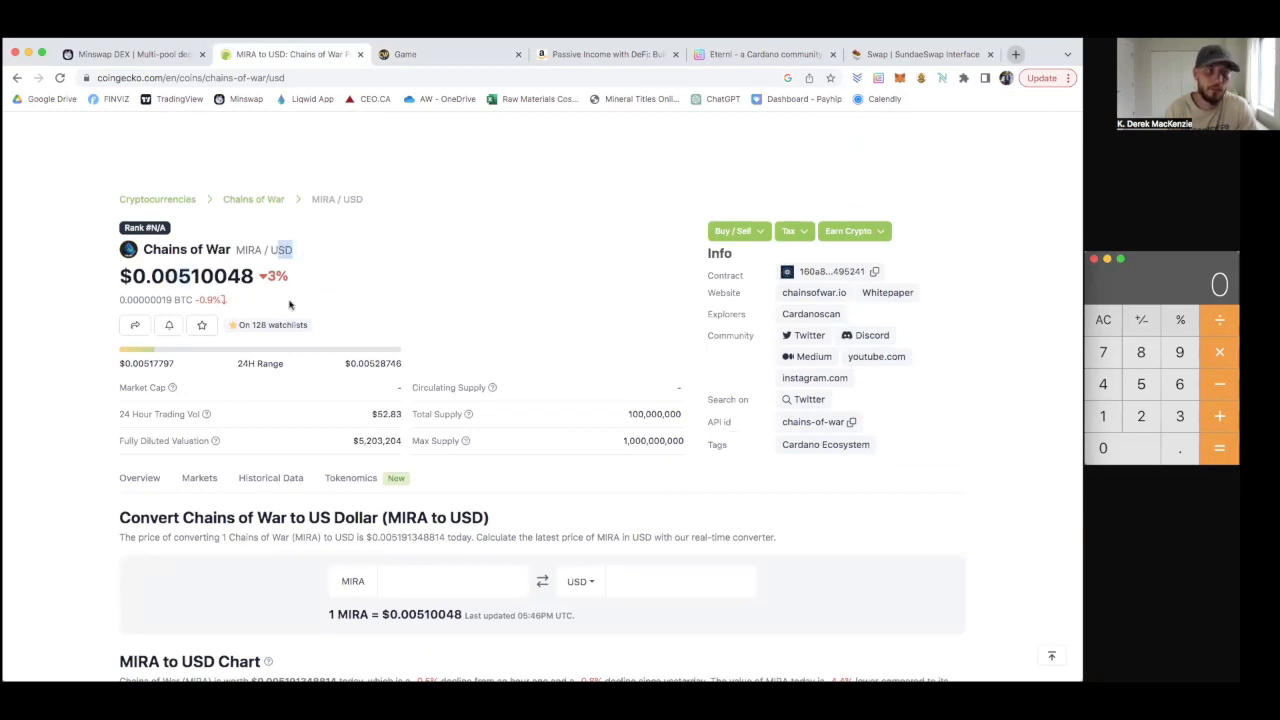
Examine the 180-day MIRA to USD price chart for the token's price trend.
scroll(737, 389, "down", 5)
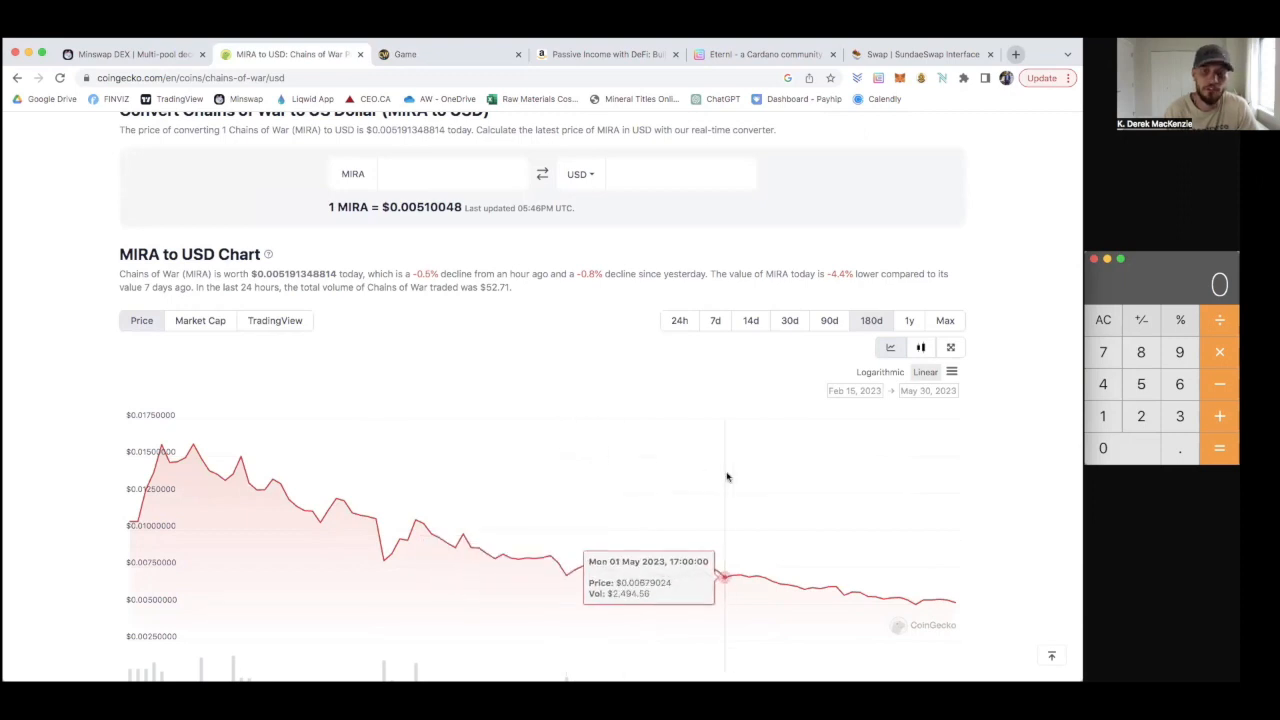
scroll(1020, 470, "up", 3)
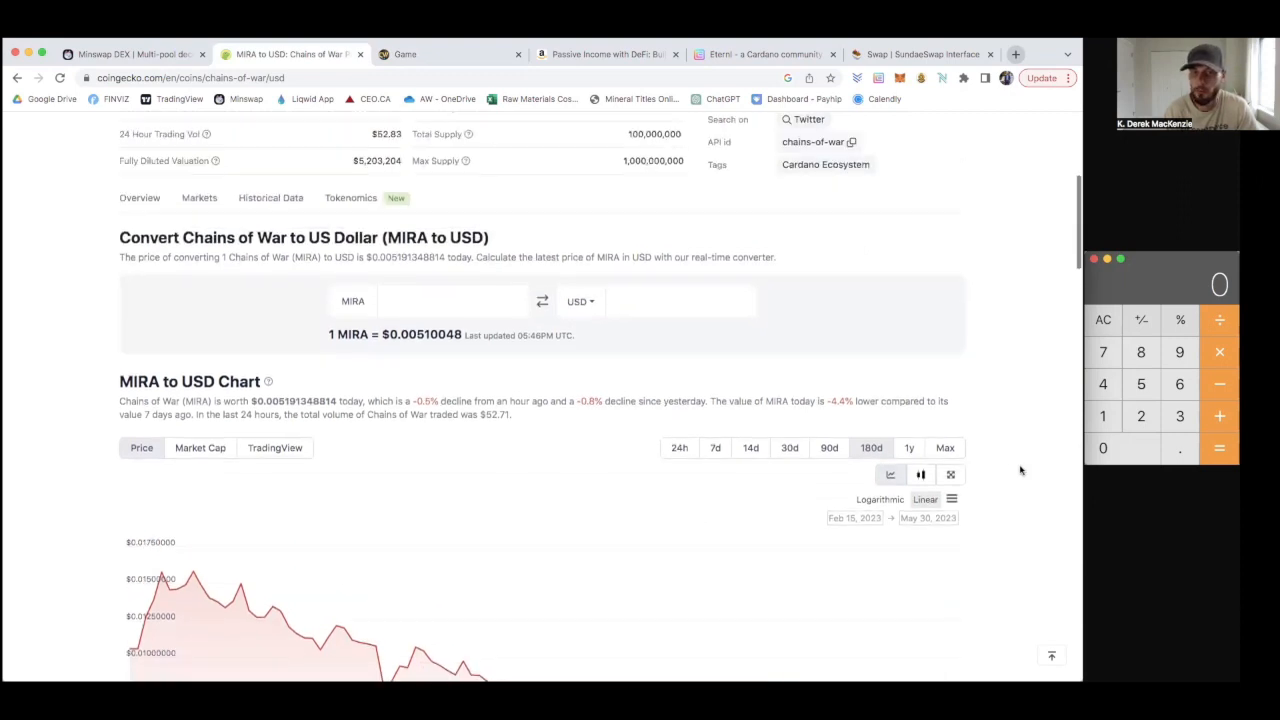
scroll(1020, 470, "down", 4)
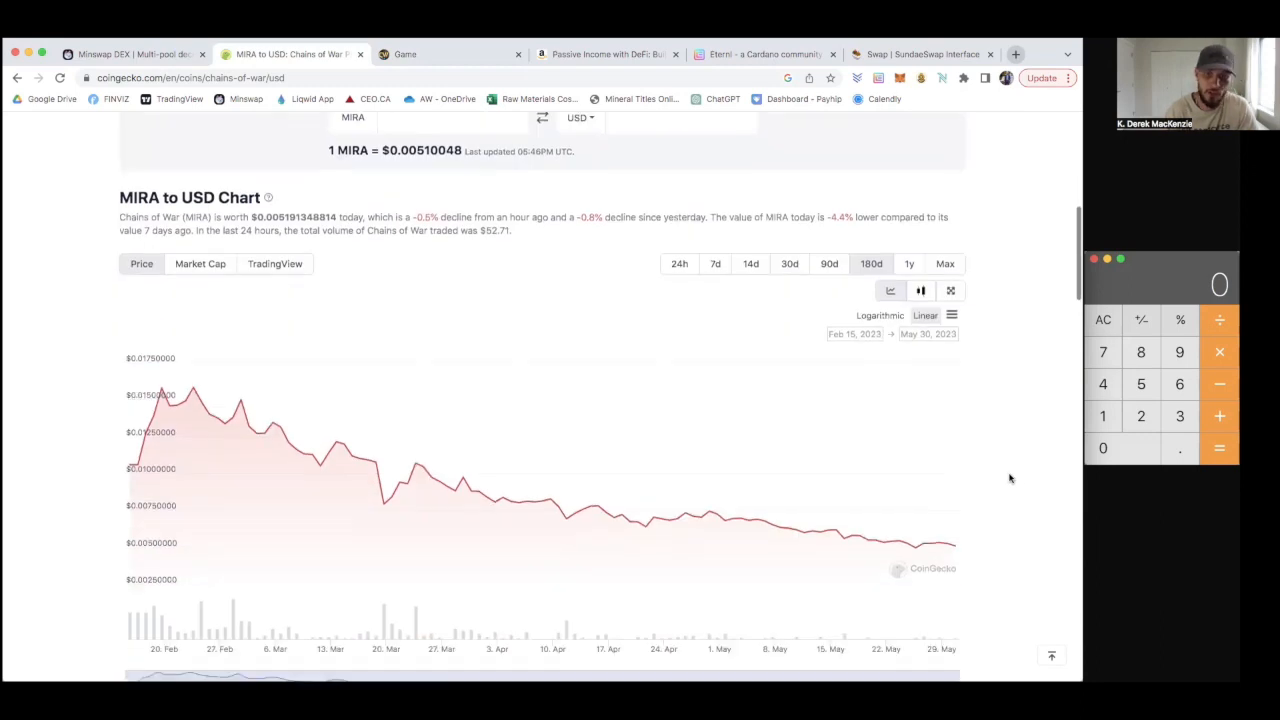
scroll(1018, 477, "up", 1)
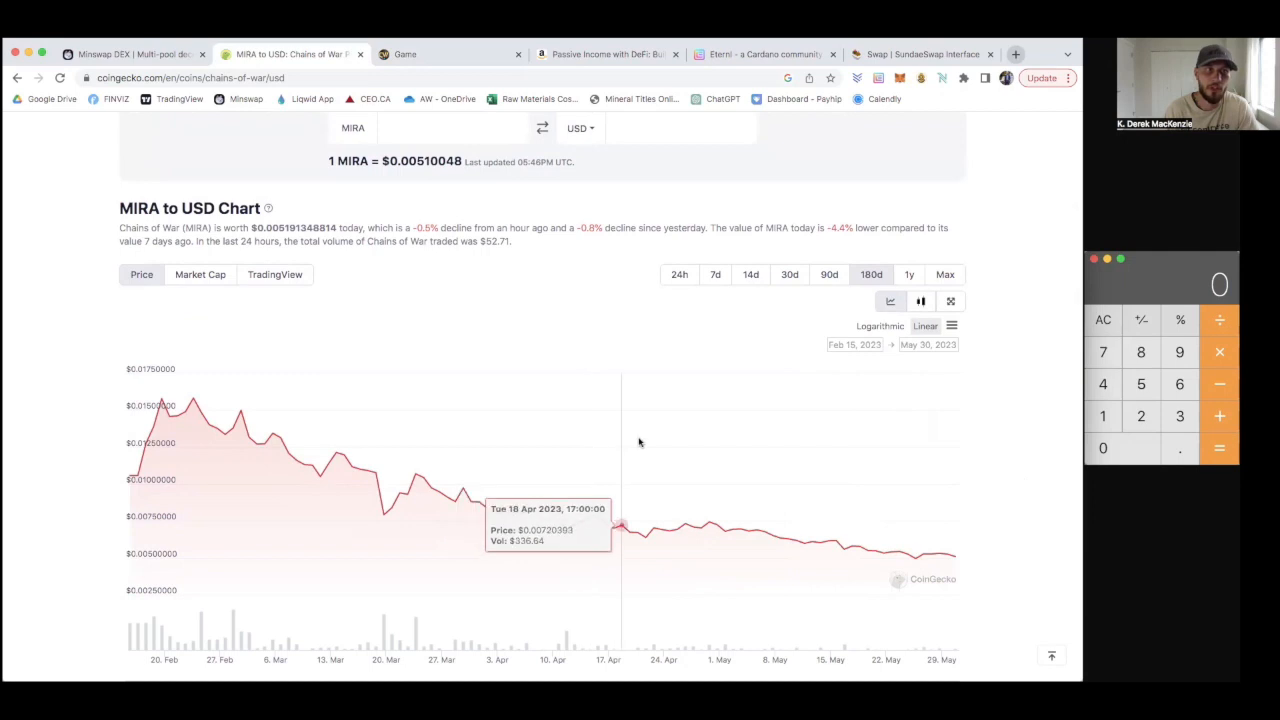
scroll(636, 440, "up", 2)
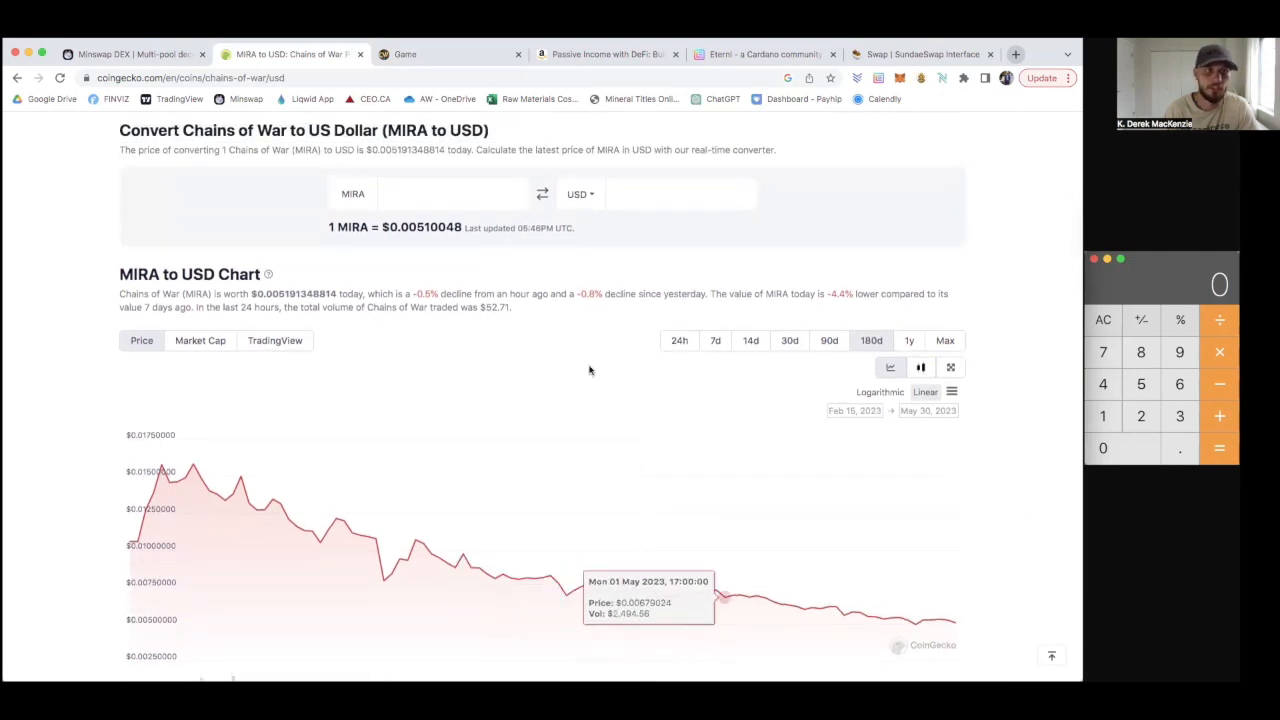
Return to the Minswap farm, expand the ADA-MIRA rewards and view the breakdown of its APR.
left_click(125, 54)
left_click_drag(353, 370, 418, 375)
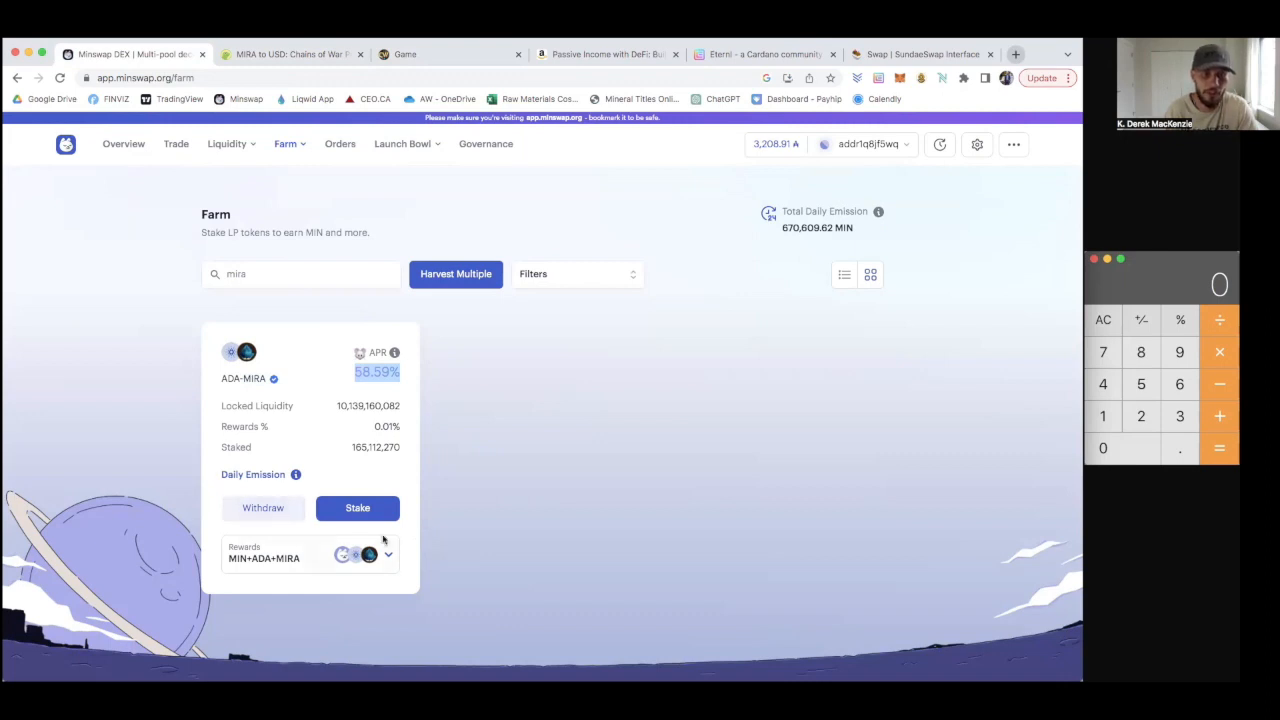
left_click(384, 372)
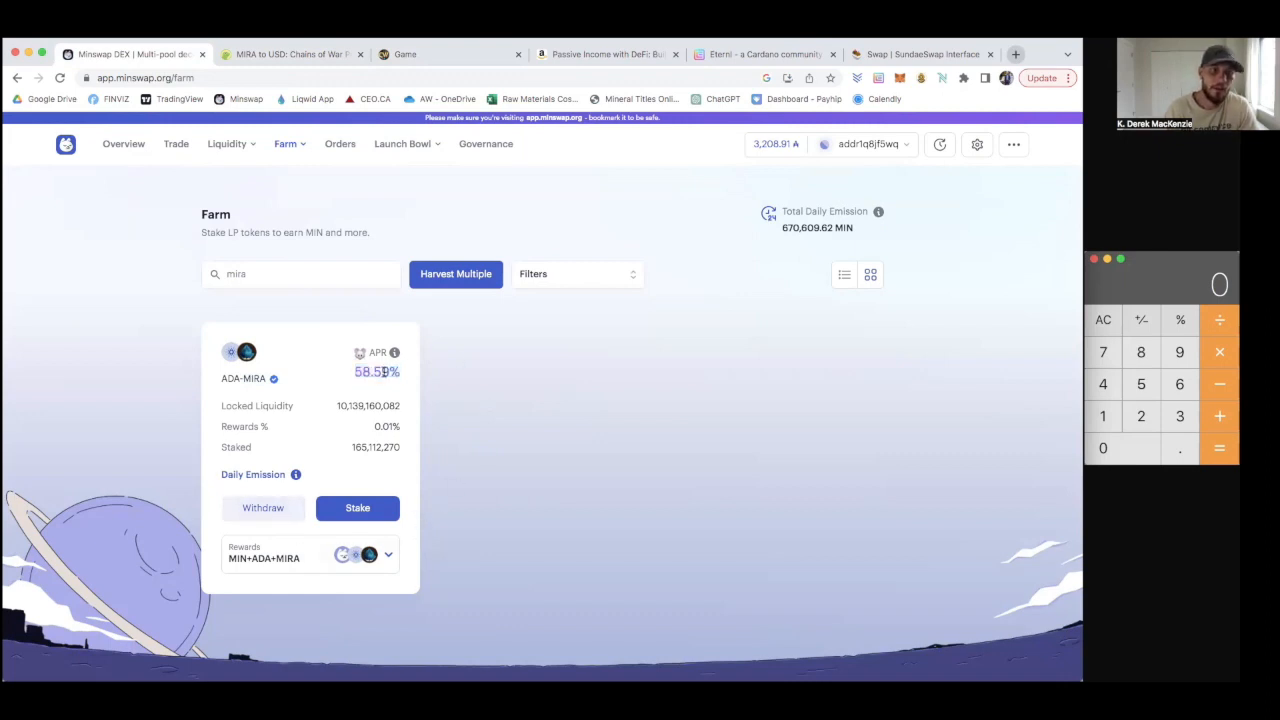
left_click(396, 560)
scroll(431, 540, "down", 1)
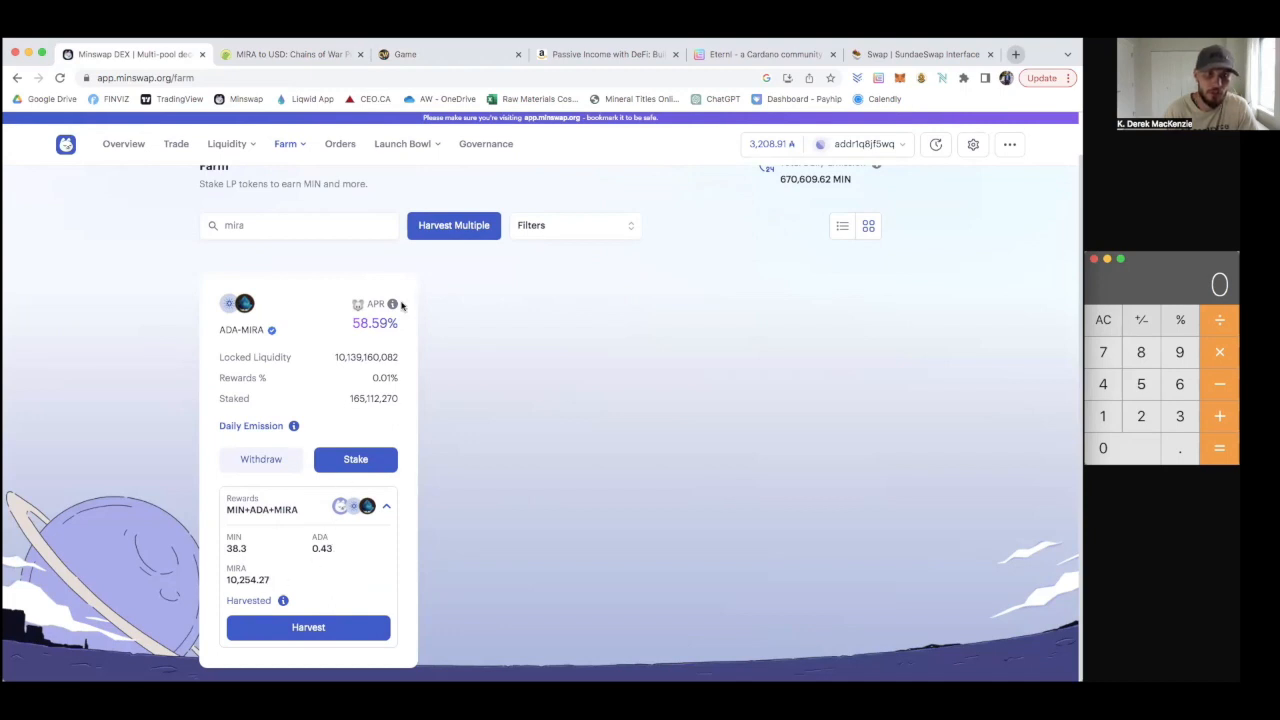
mouse_move(394, 306)
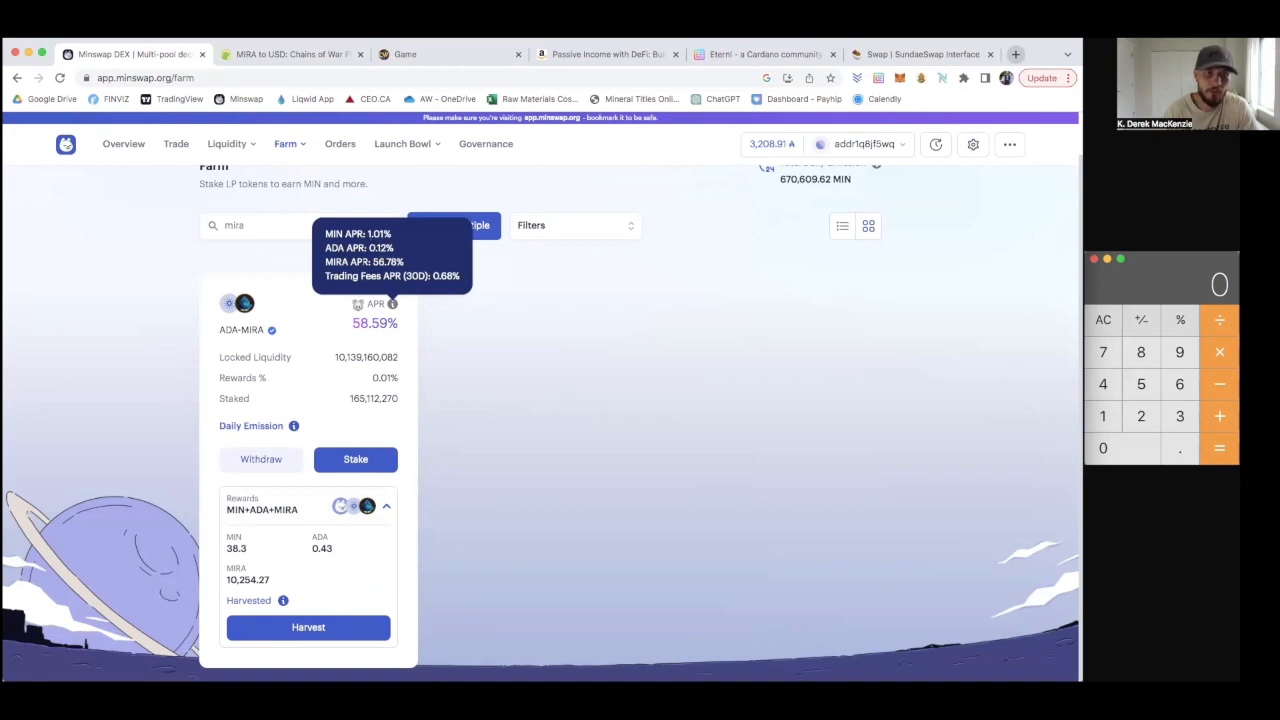
Highlight the pending MIRA reward amount and enter 10254 in the calculator.
left_click_drag(304, 582, 226, 588)
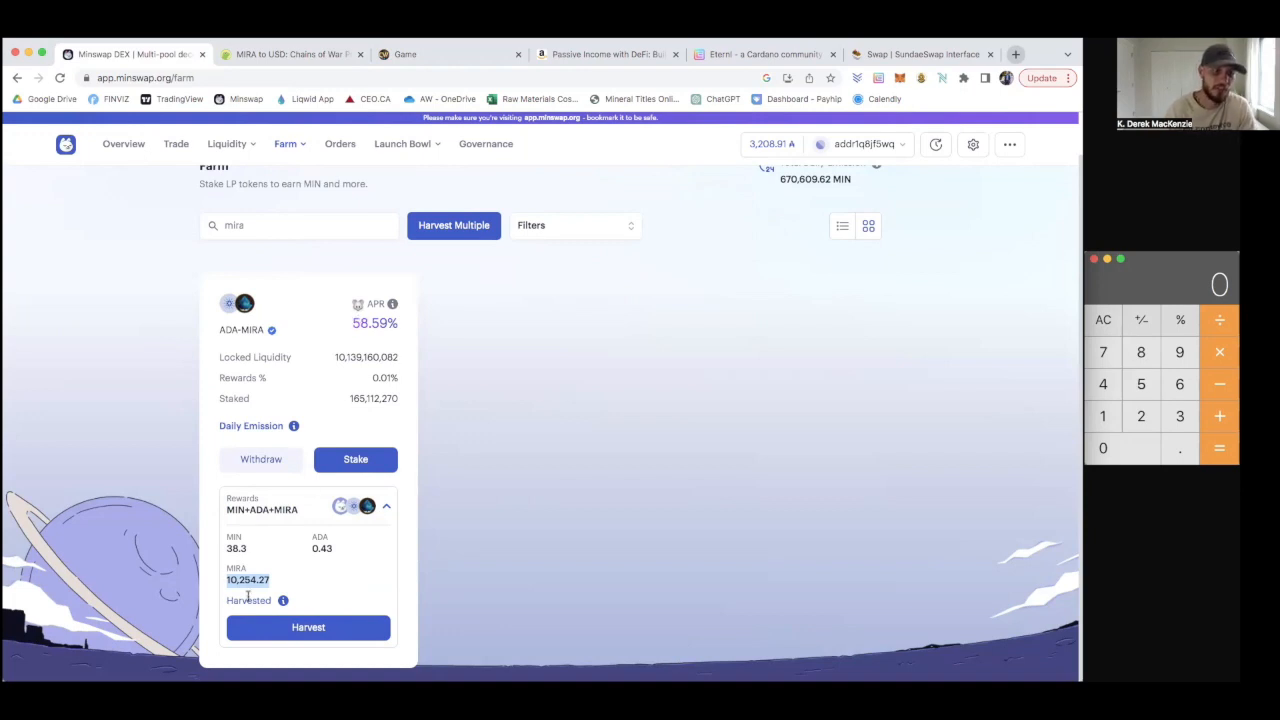
left_click(272, 587)
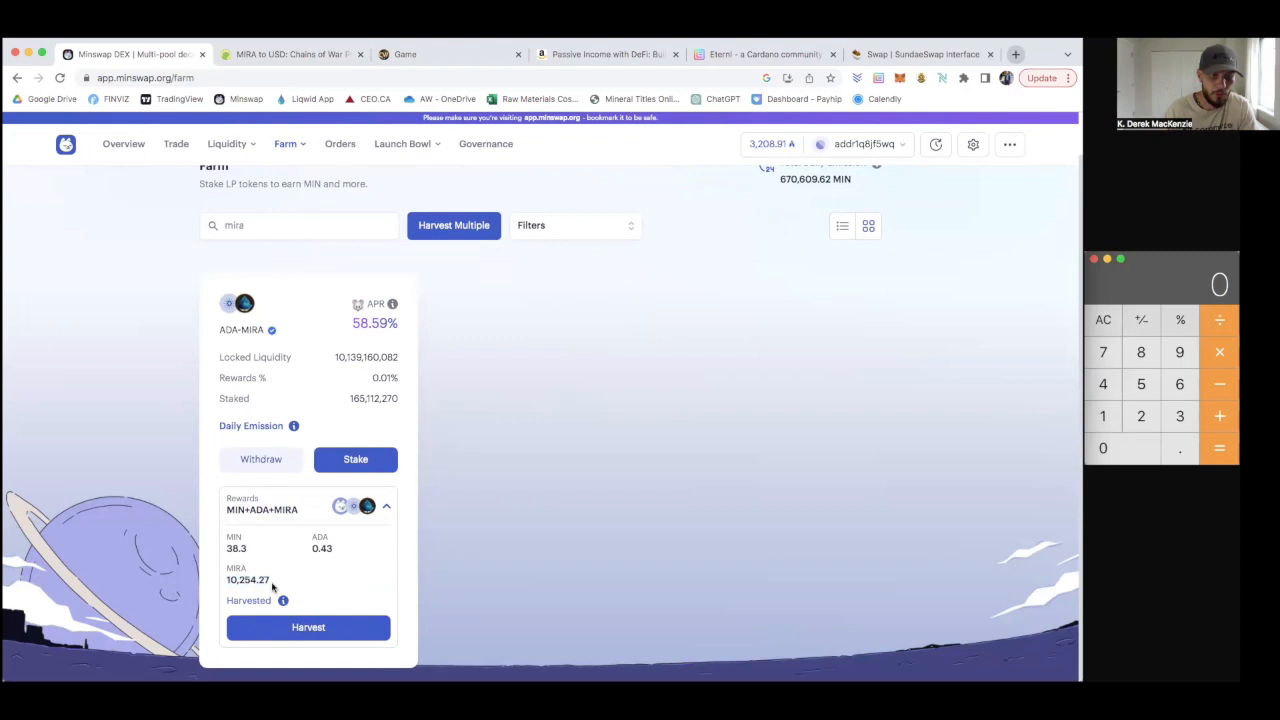
left_click_drag(269, 583, 224, 590)
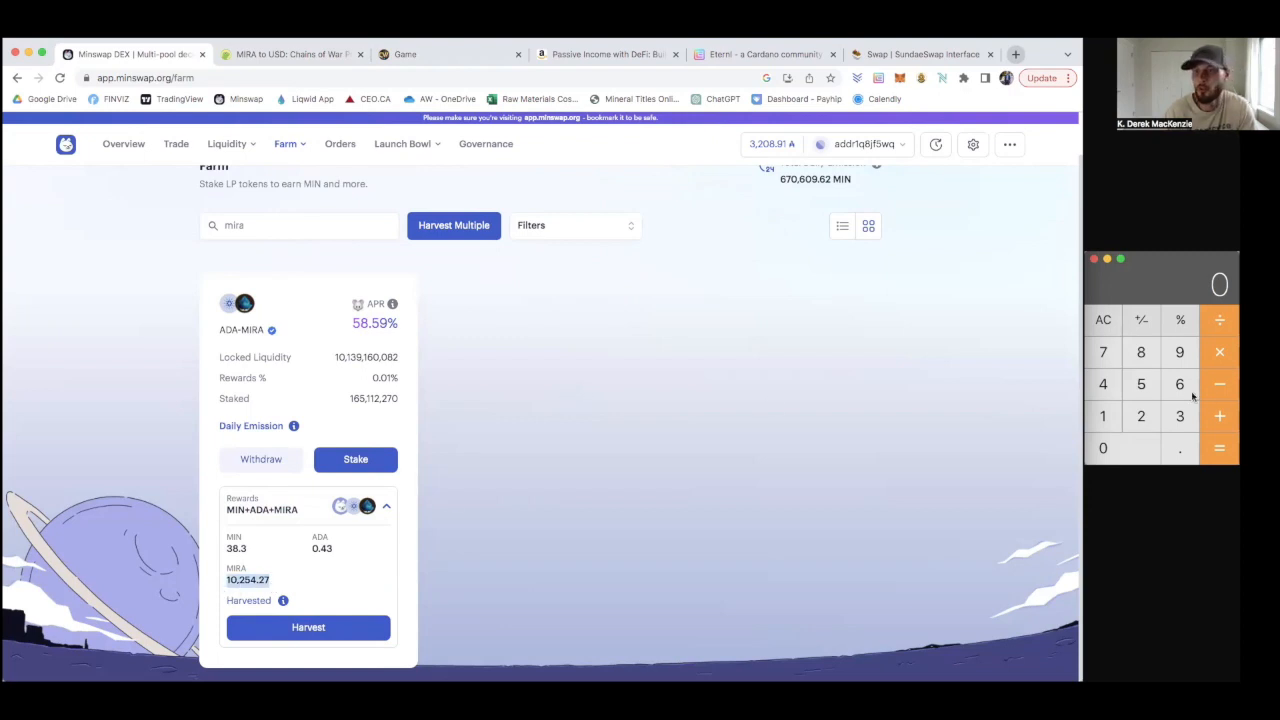
left_click(1103, 416)
left_click(1103, 448)
left_click(1141, 416)
left_click(1141, 384)
left_click(1102, 390)
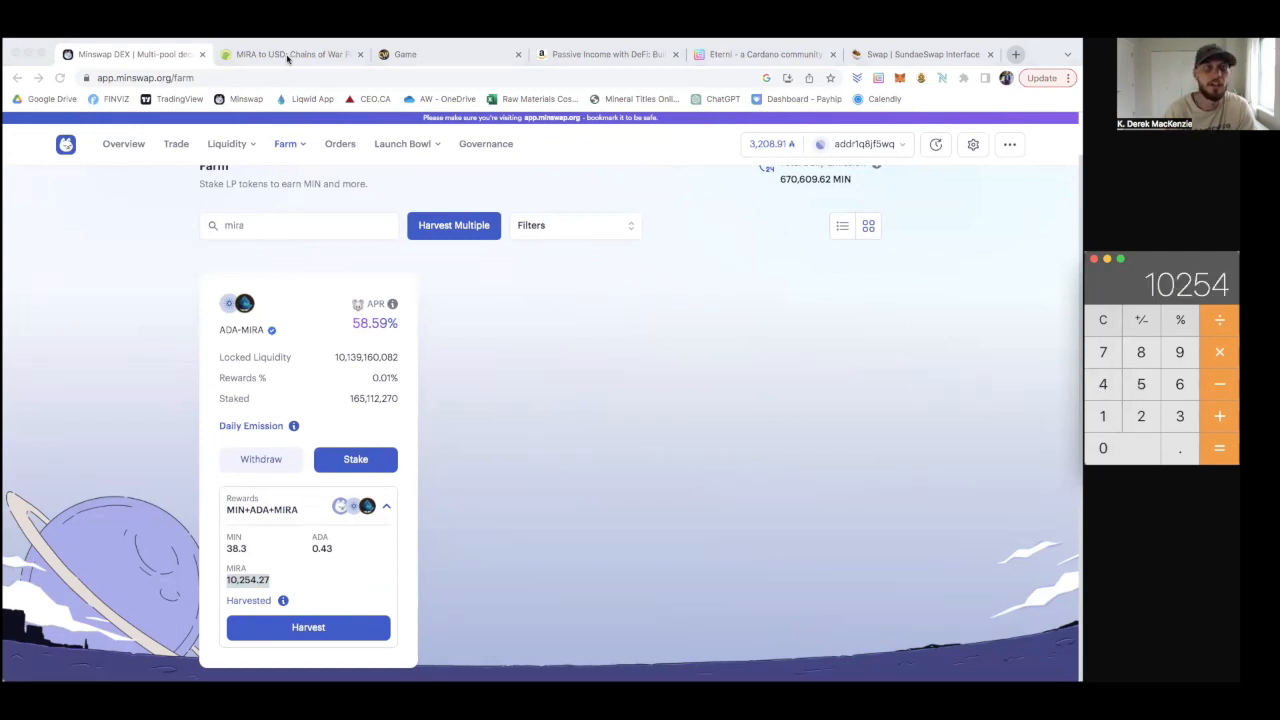
Look up the MIRA price on CoinGecko and multiply the reward amount in the calculator by 0.005.
left_click(313, 57)
scroll(324, 324, "up", 5)
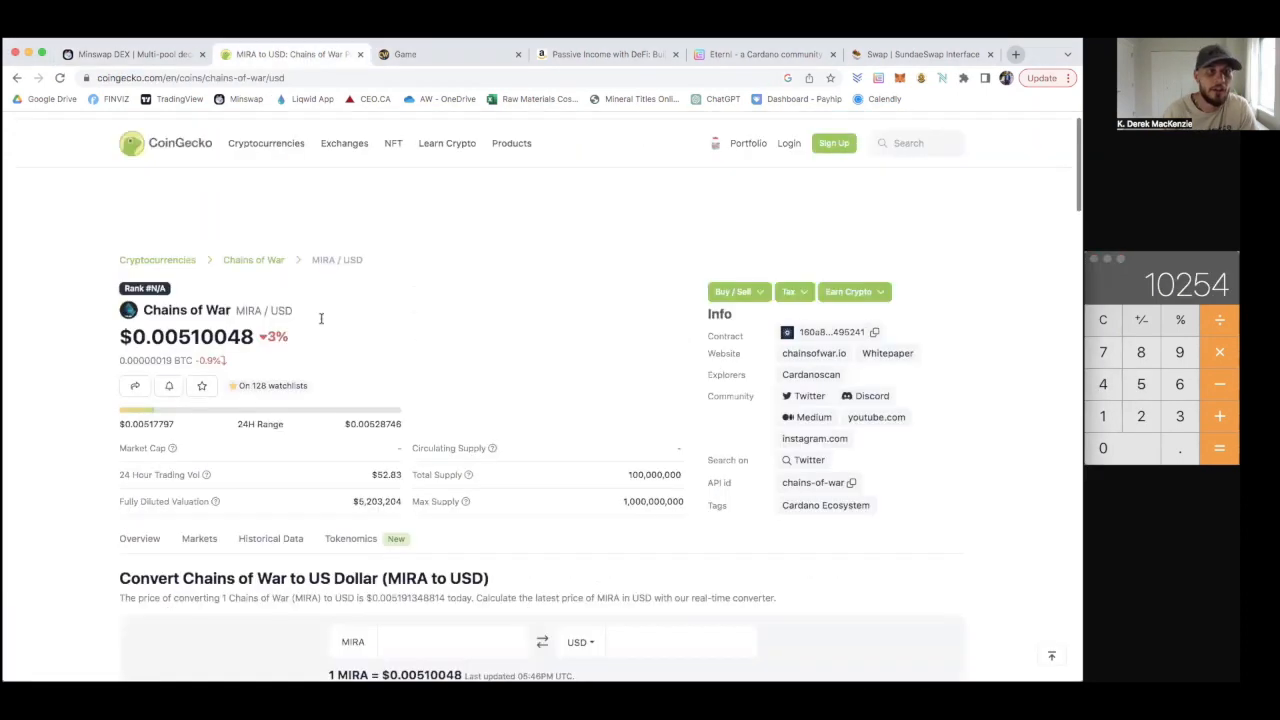
left_click(1218, 353)
type("0.005")
key("Return")
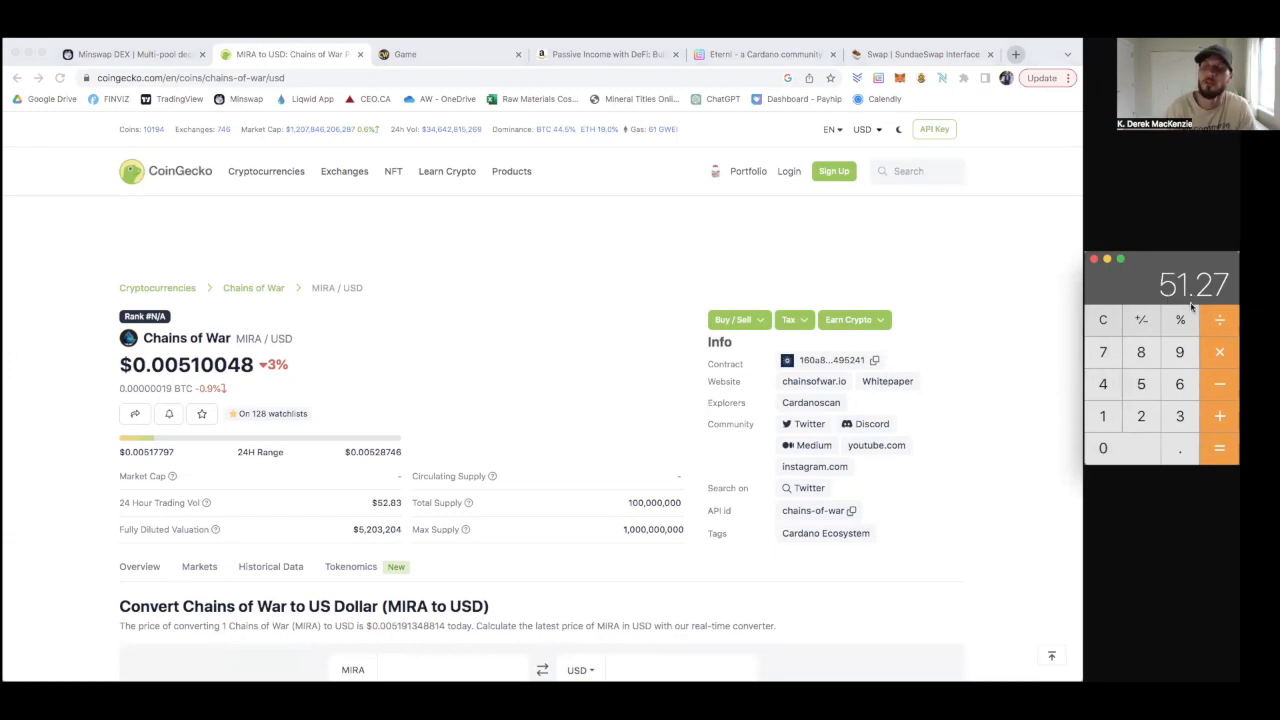
Multiply the calculated USD reward value by 1.35 in the calculator.
left_click(1219, 355)
left_click(1103, 416)
left_click(1180, 448)
left_click(1180, 416)
left_click(1144, 392)
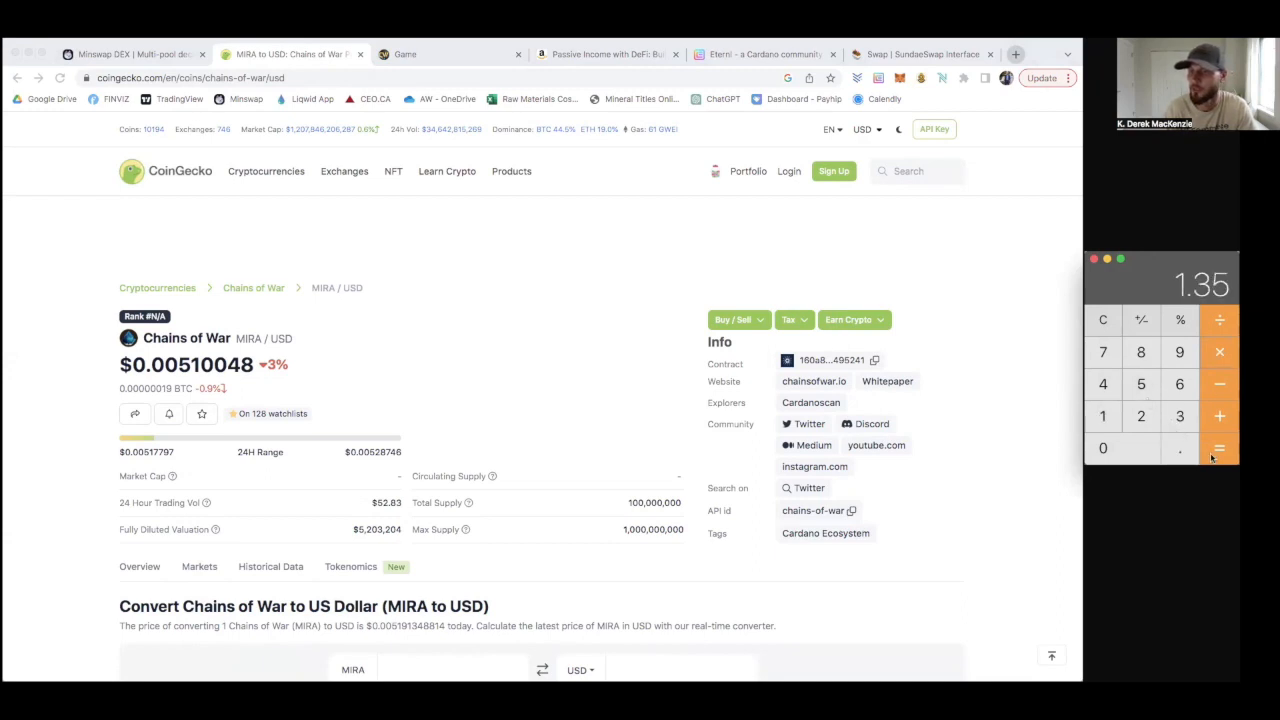
left_click(1219, 448)
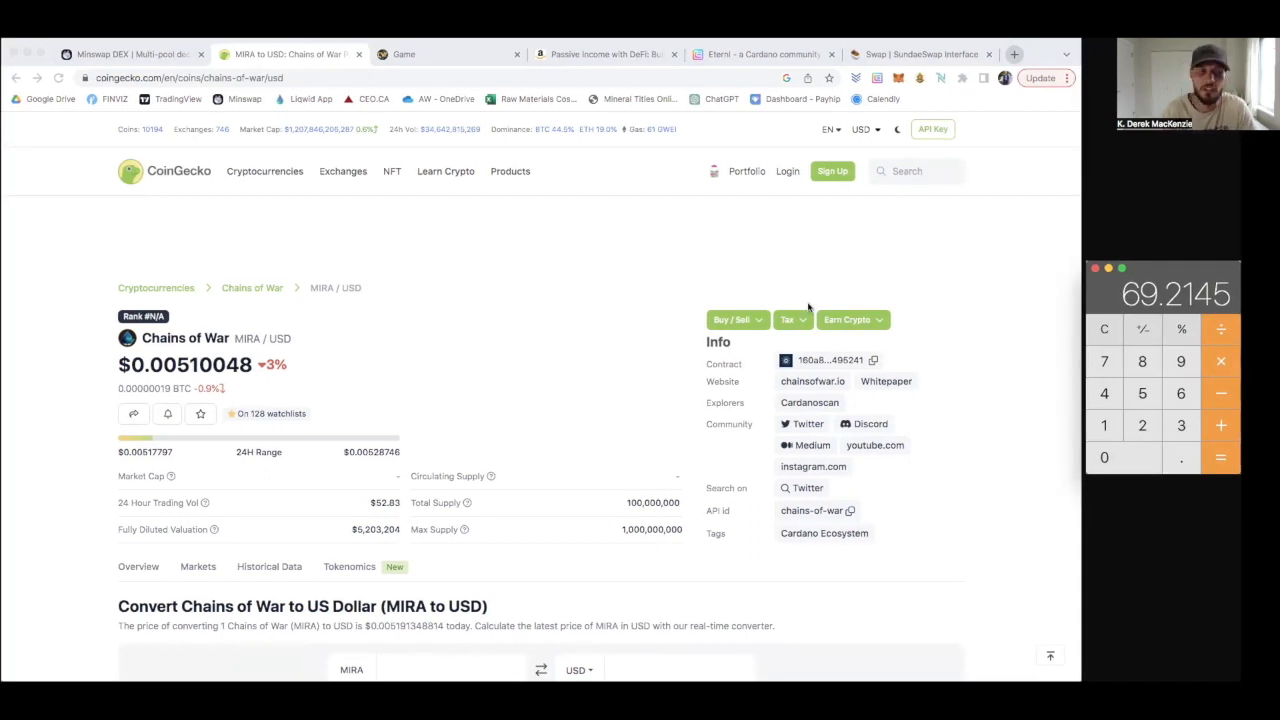
Return to the Minswap farm and harvest the pending ADA-MIRA rewards.
left_click(132, 54)
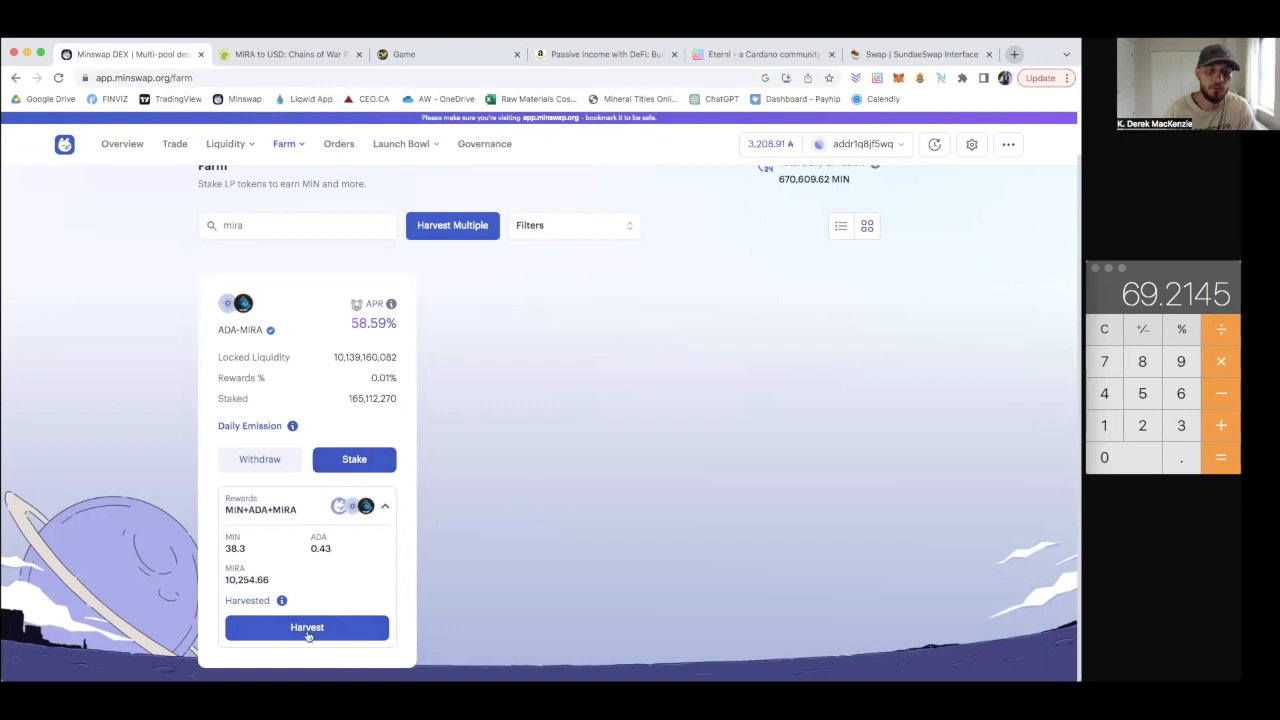
left_click(313, 630)
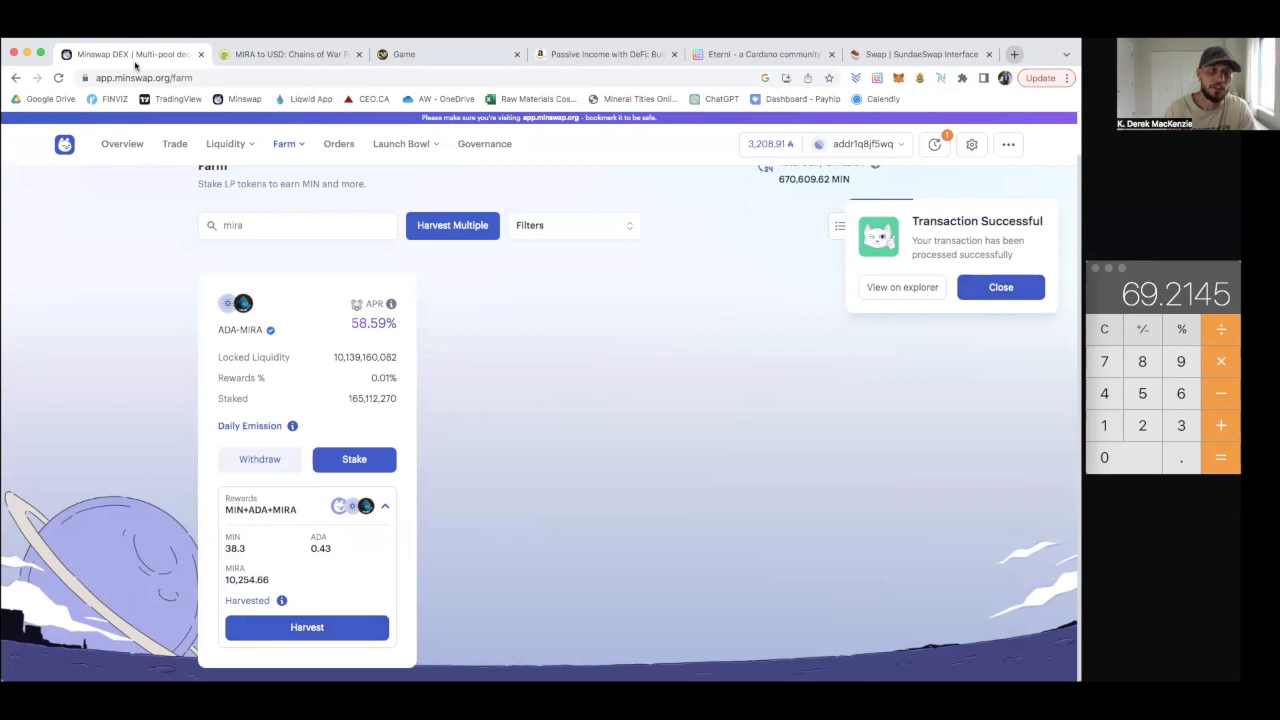
Reload the farm page, search for mira again, and expand the ADA-MIRA rewards to check the pending amounts.
left_click(58, 80)
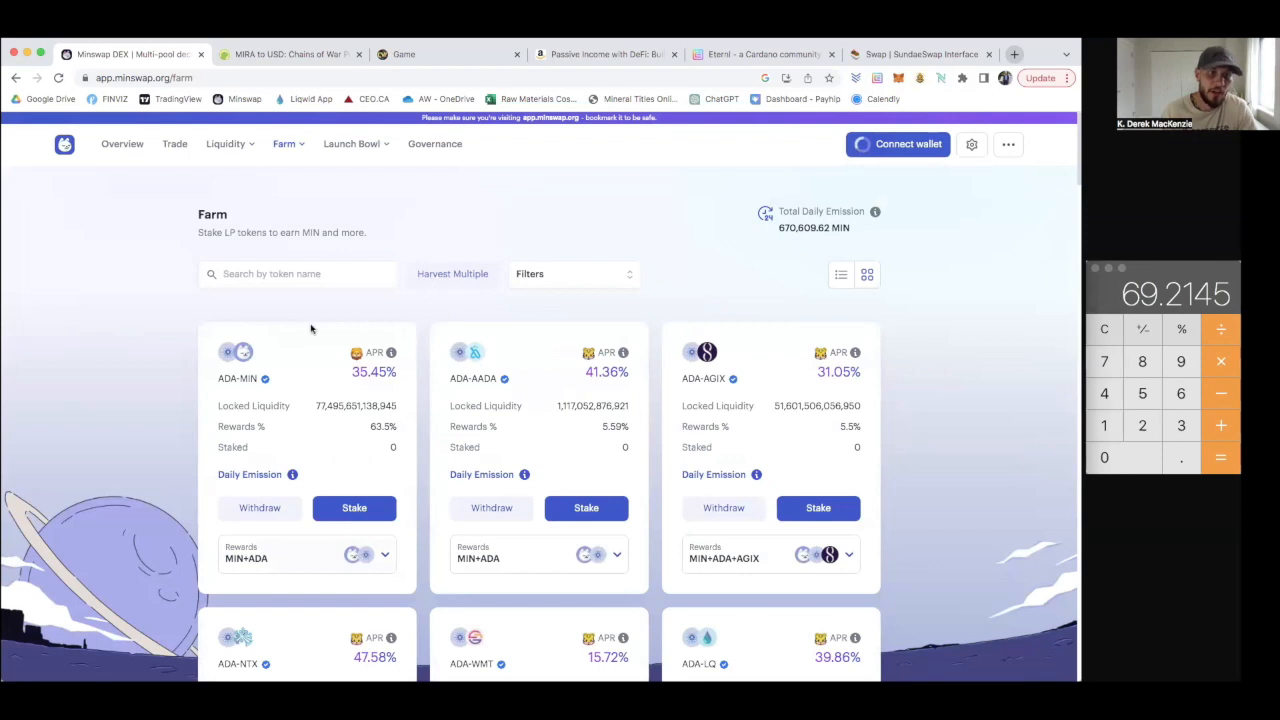
left_click(296, 273)
type("mira")
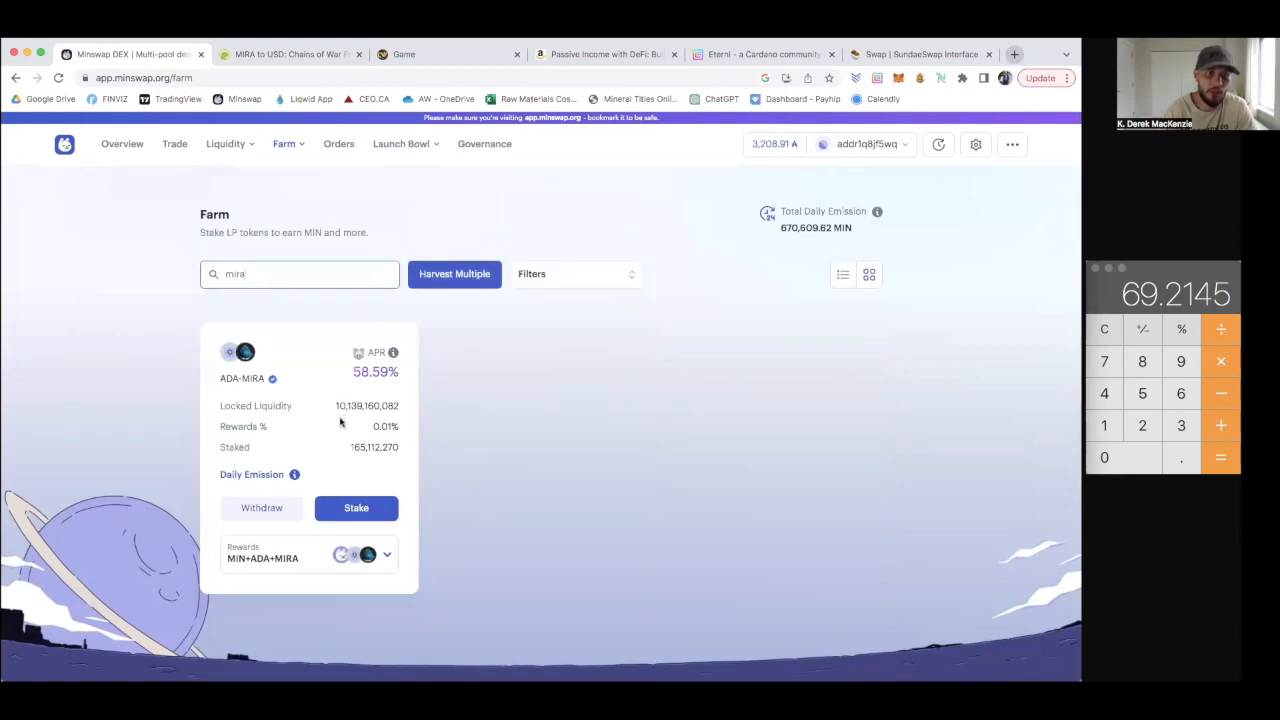
left_click(386, 557)
scroll(363, 540, "down", 1)
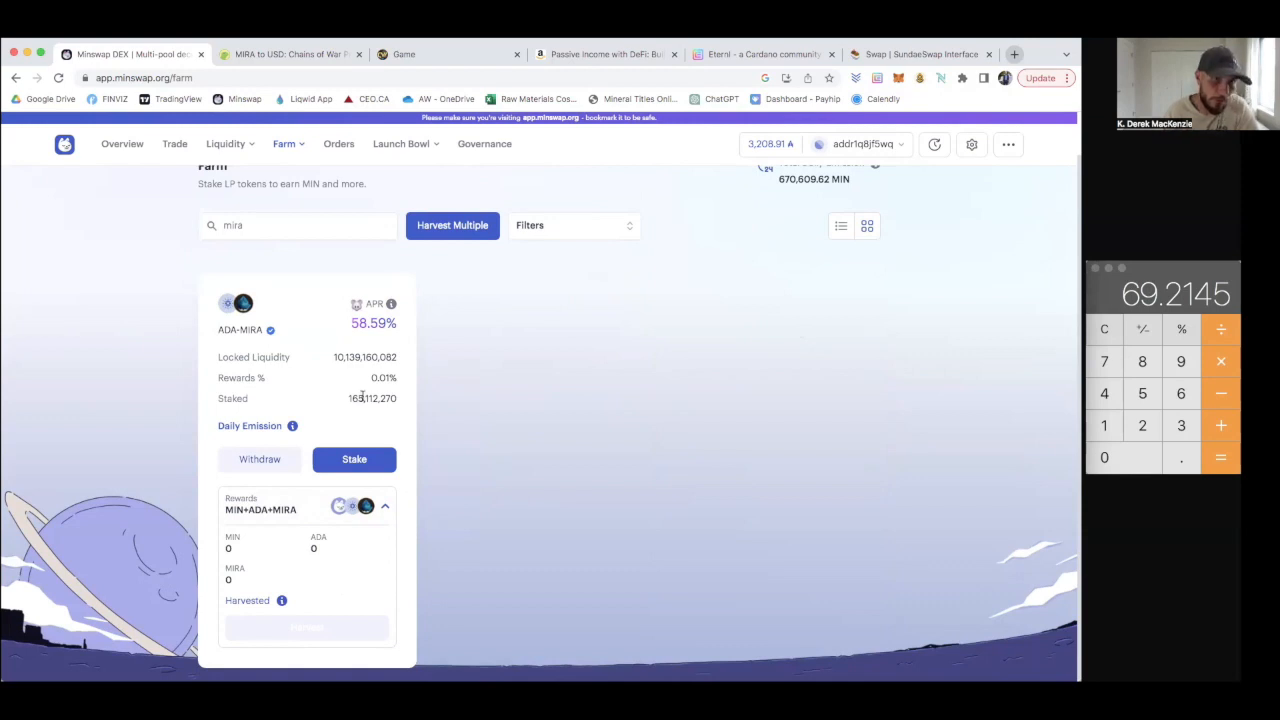
left_click_drag(308, 600, 232, 556)
left_click(324, 581)
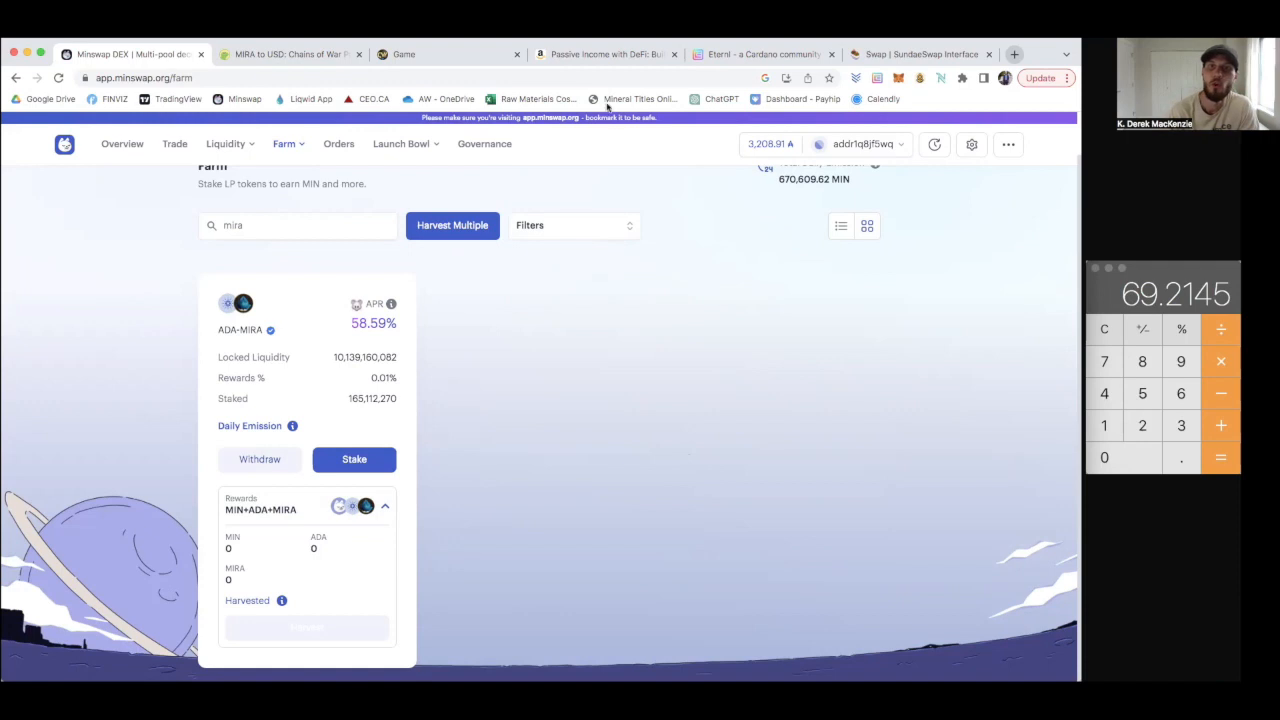
Switch to the Amazon page for the paperback Passive Income with DeFi.
left_click(605, 54)
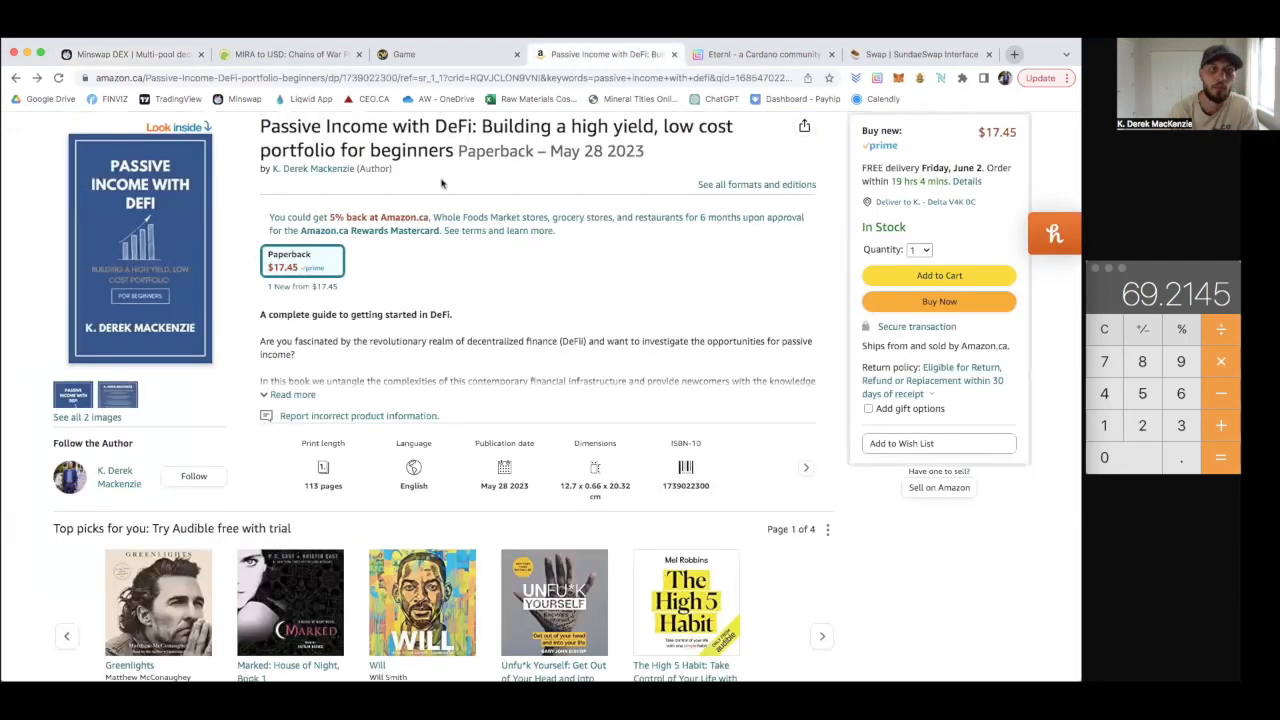